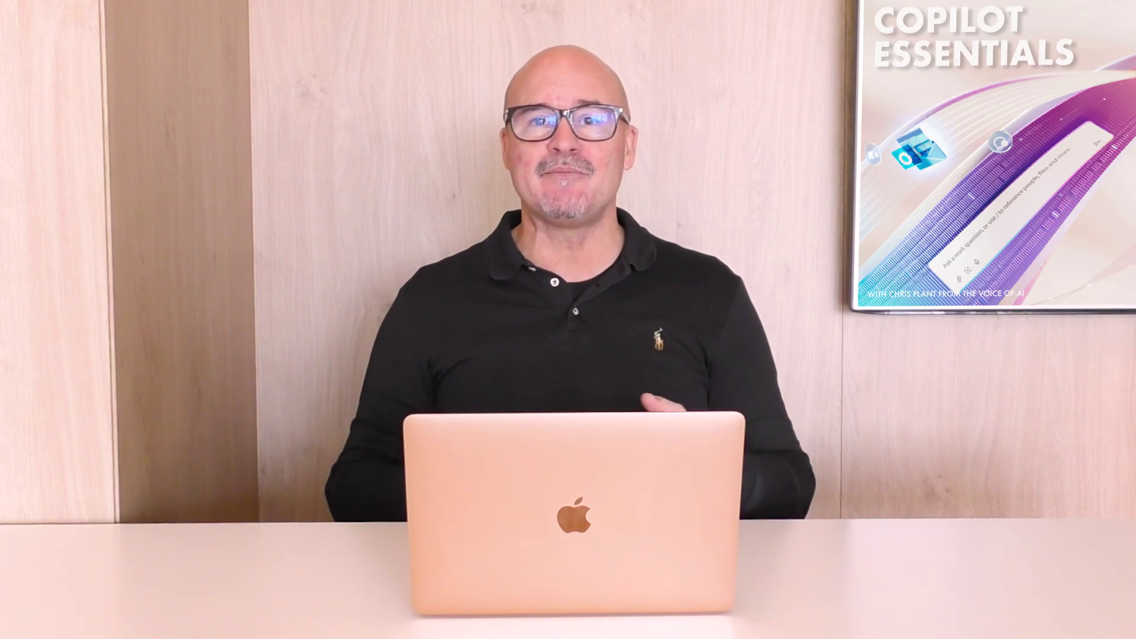
Have Teams Copilot summarise recent and unread messages, recap the last meeting and draft a team email.
type("se my rece")
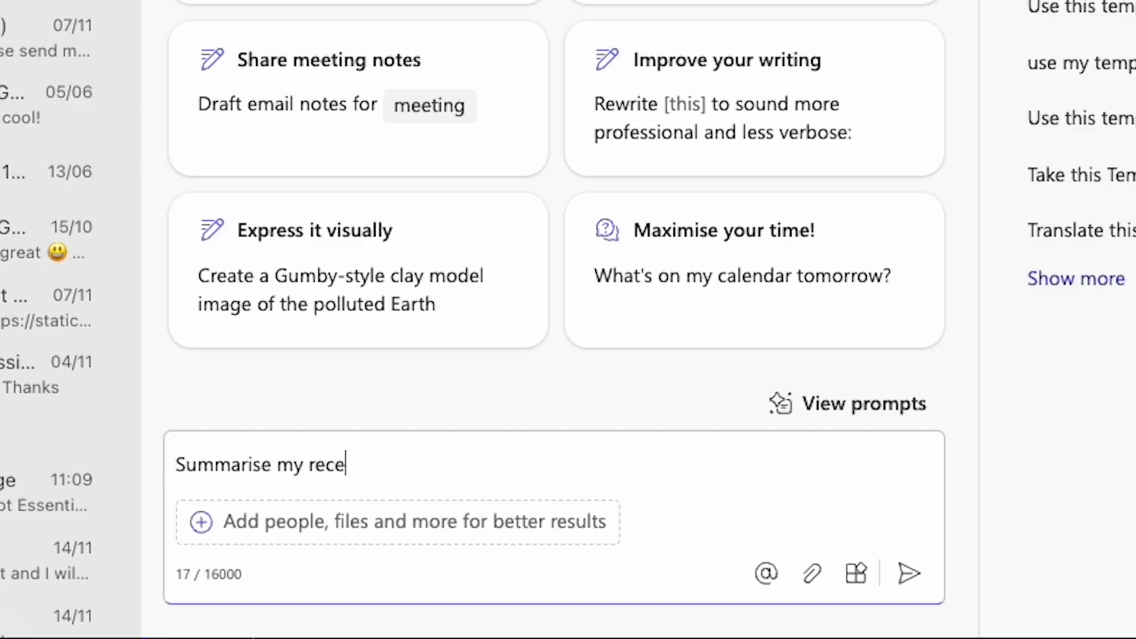
key("Return")
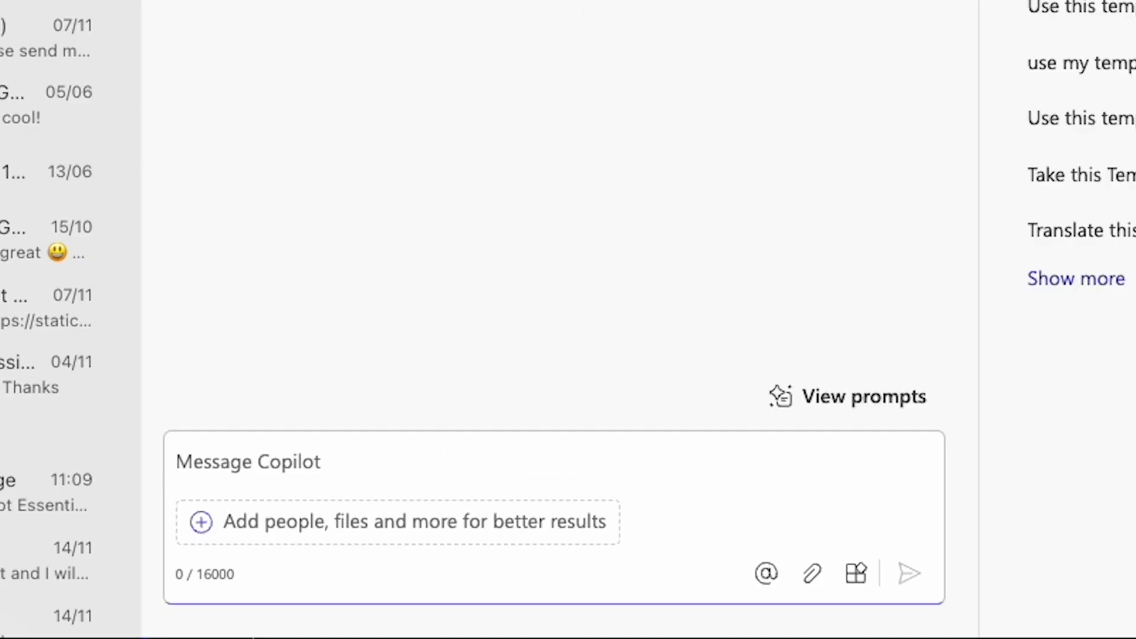
type("What happened in my last meeting?")
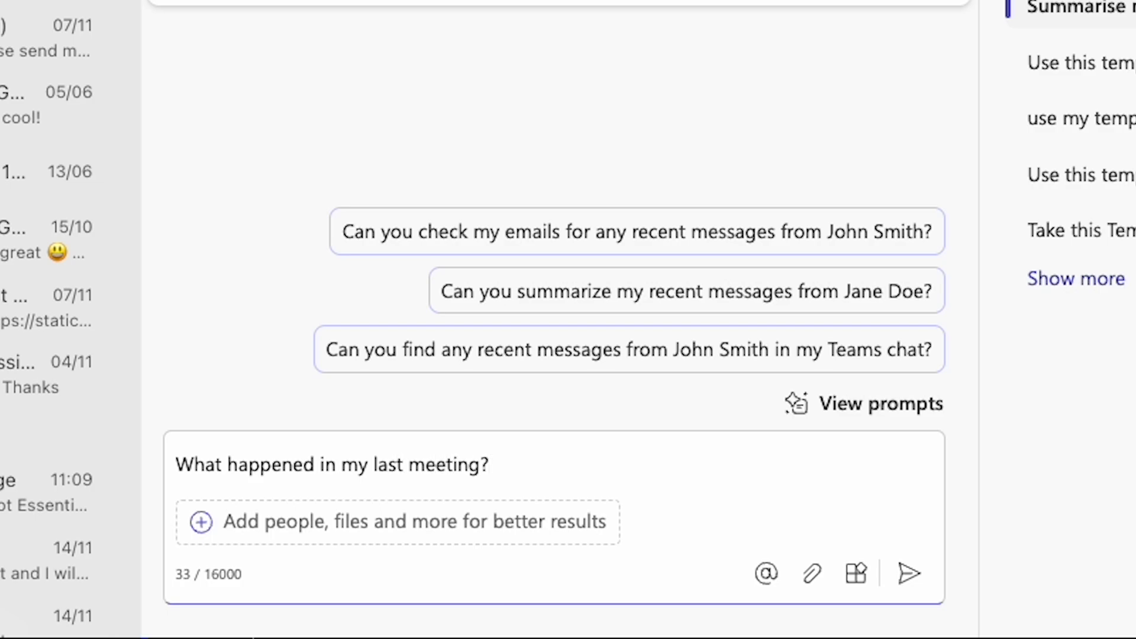
left_click(909, 573)
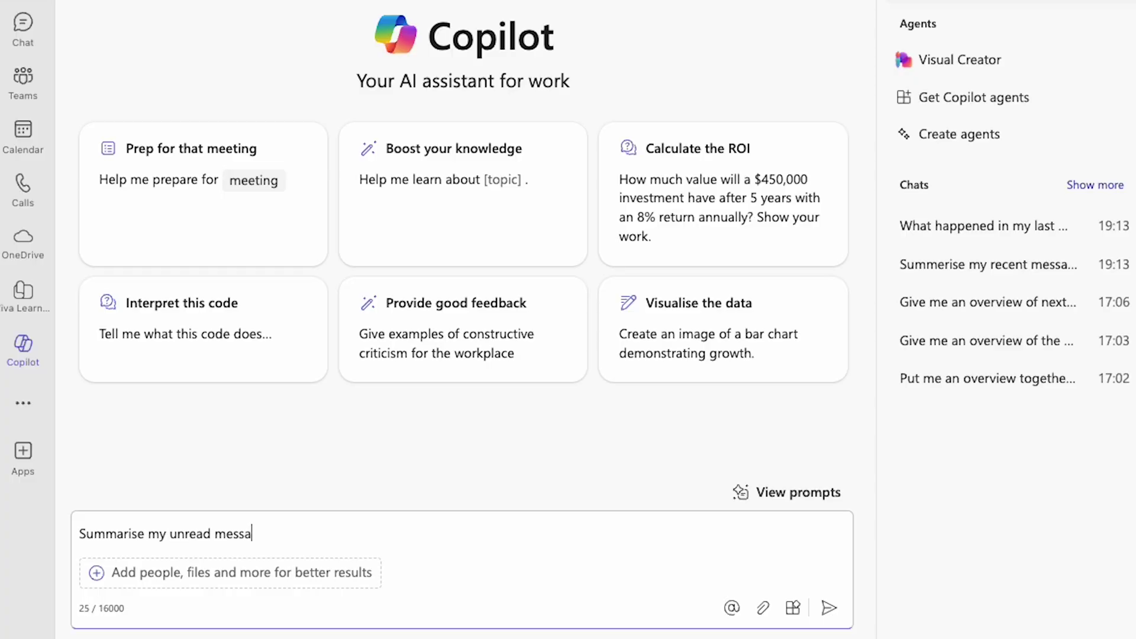
left_click(827, 608)
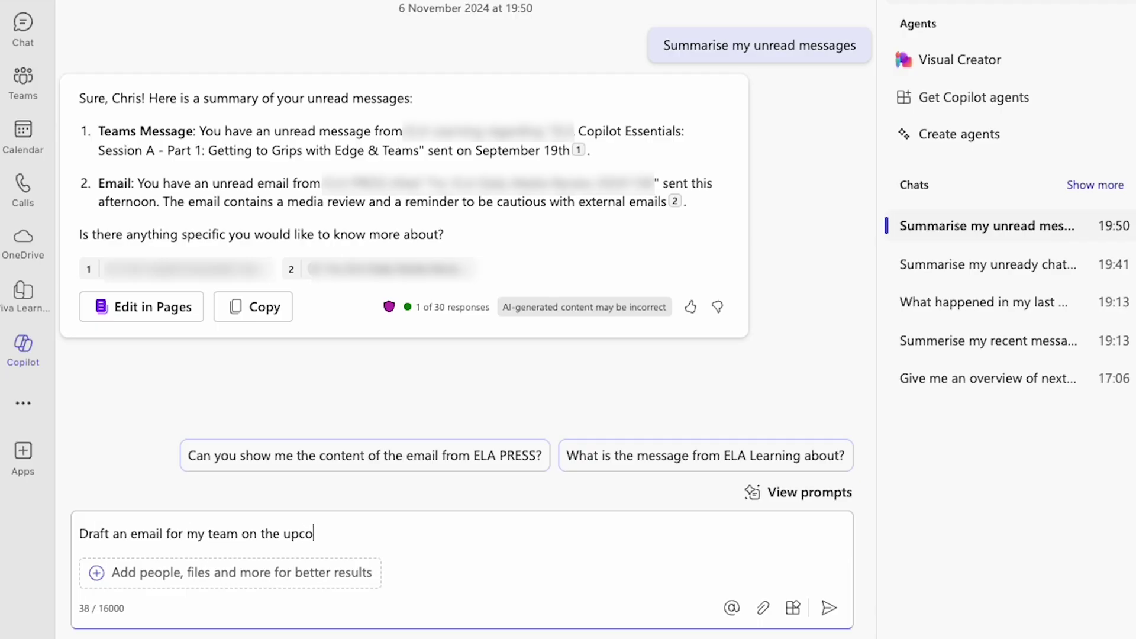
key("Return")
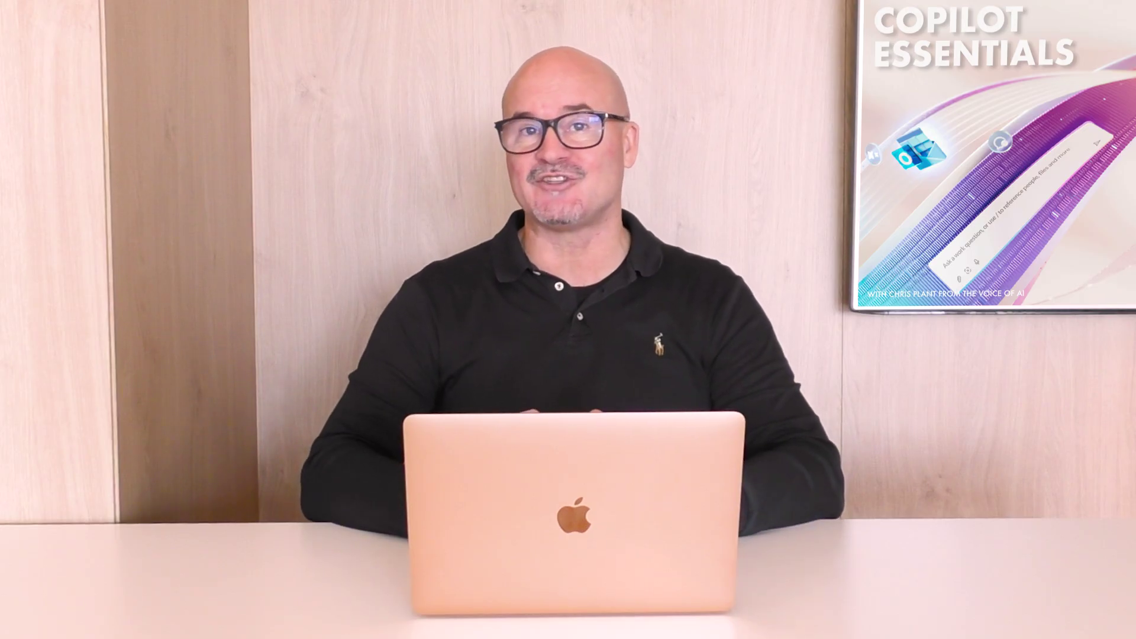
Ask Copilot to pull in the upcoming holidays timeline and combine it with all the deadlines.
type("Pu")
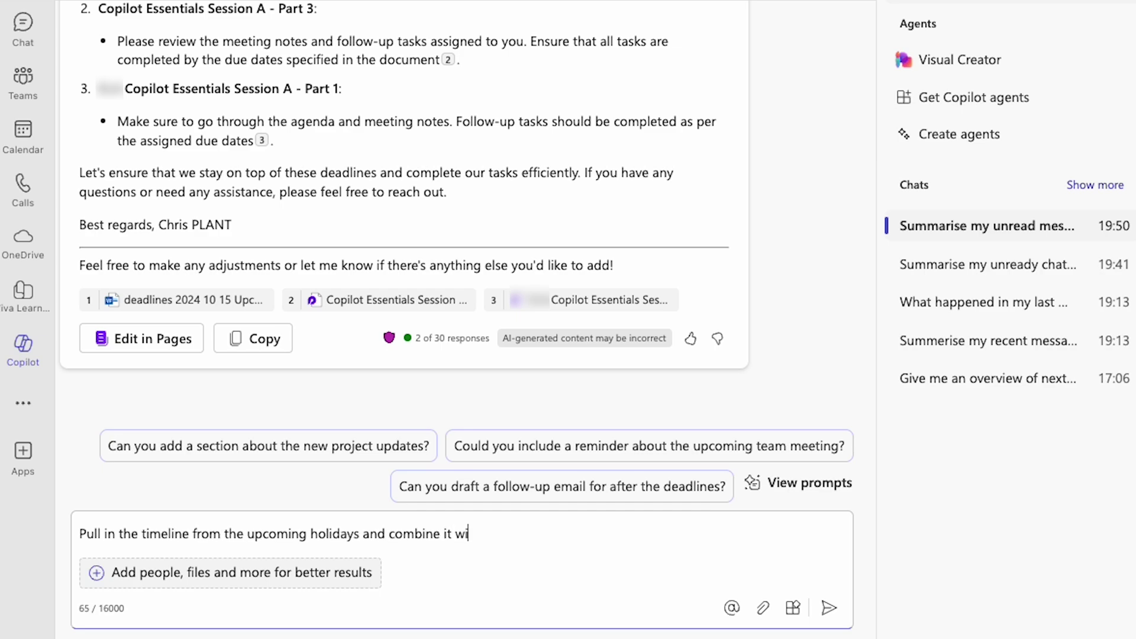
left_click(829, 608)
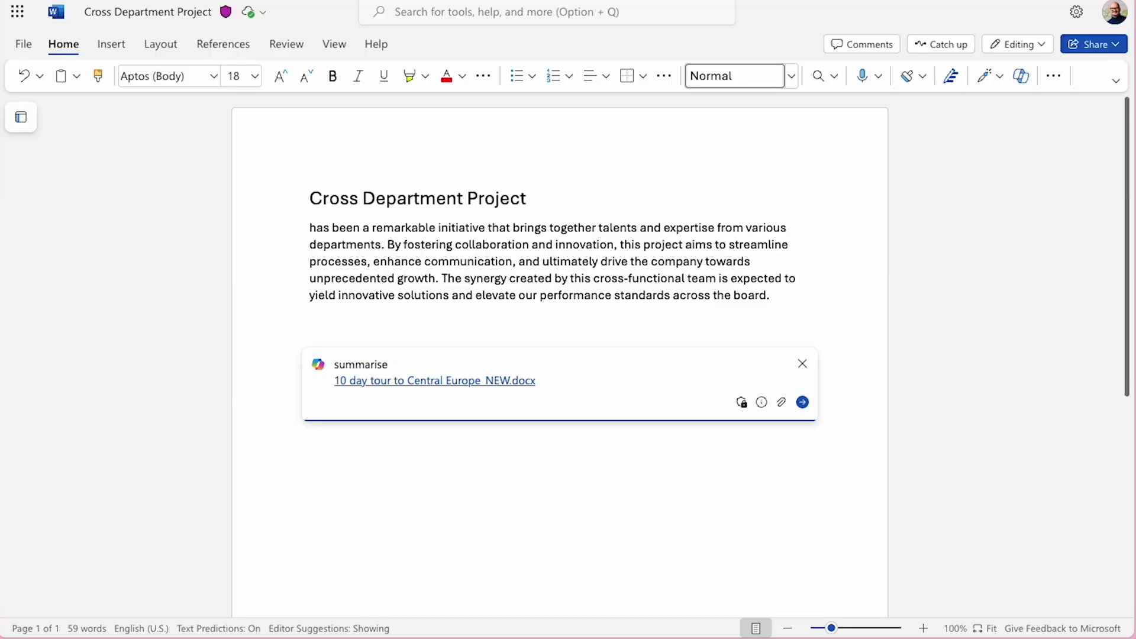
Keep Copilot's Central Europe tour summary with its €31,700 cost total, then request 'Add a conclusion'.
left_click(798, 403)
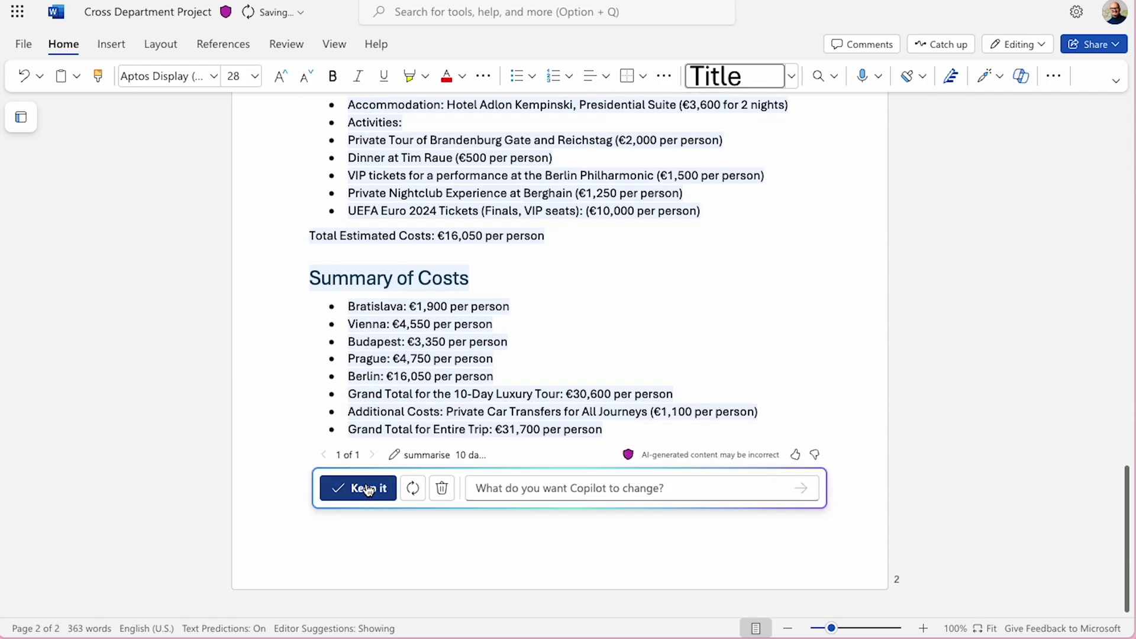
left_click(368, 489)
left_click(287, 460)
type("Add a conclusion")
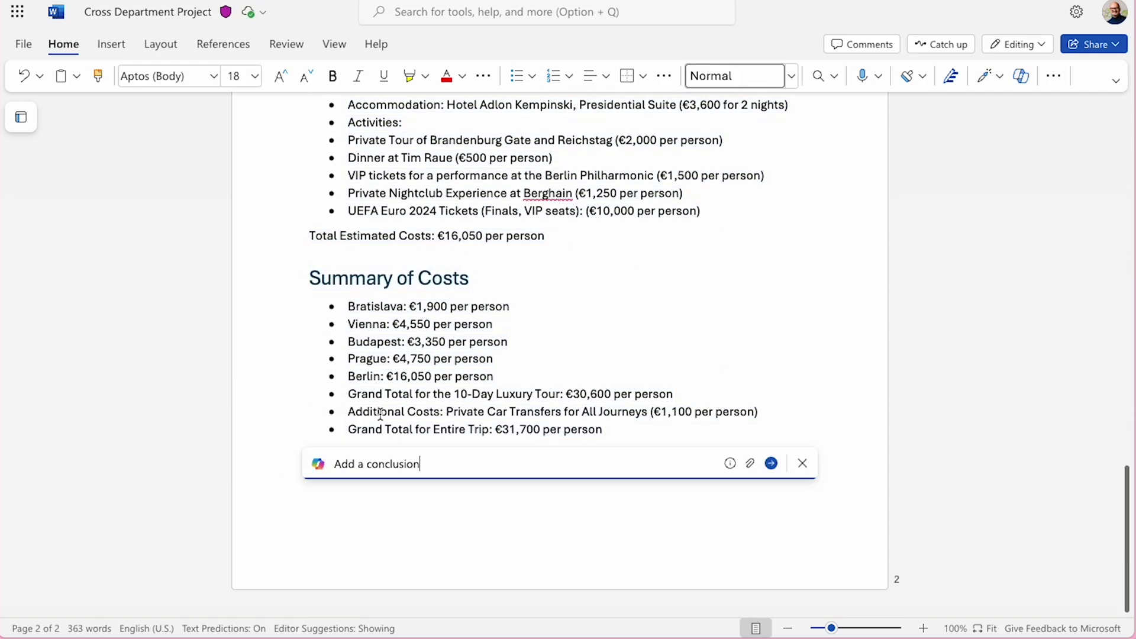
left_click(771, 463)
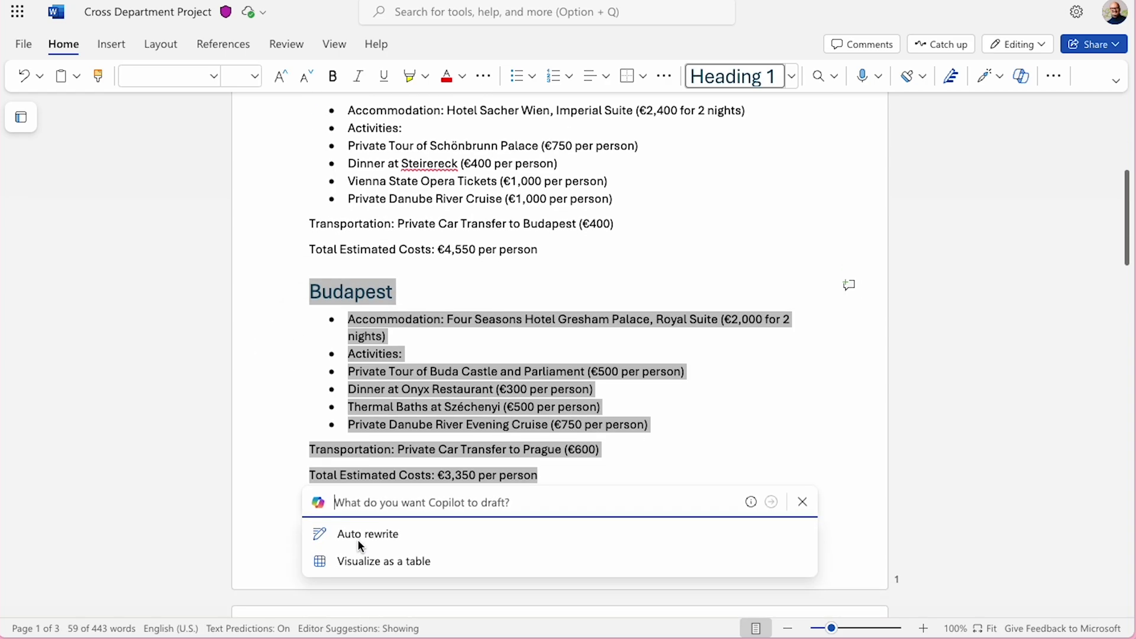
Visualize the tour itinerary as a Copilot table of accommodation, activities, transport and costs, and keep it.
left_click(379, 561)
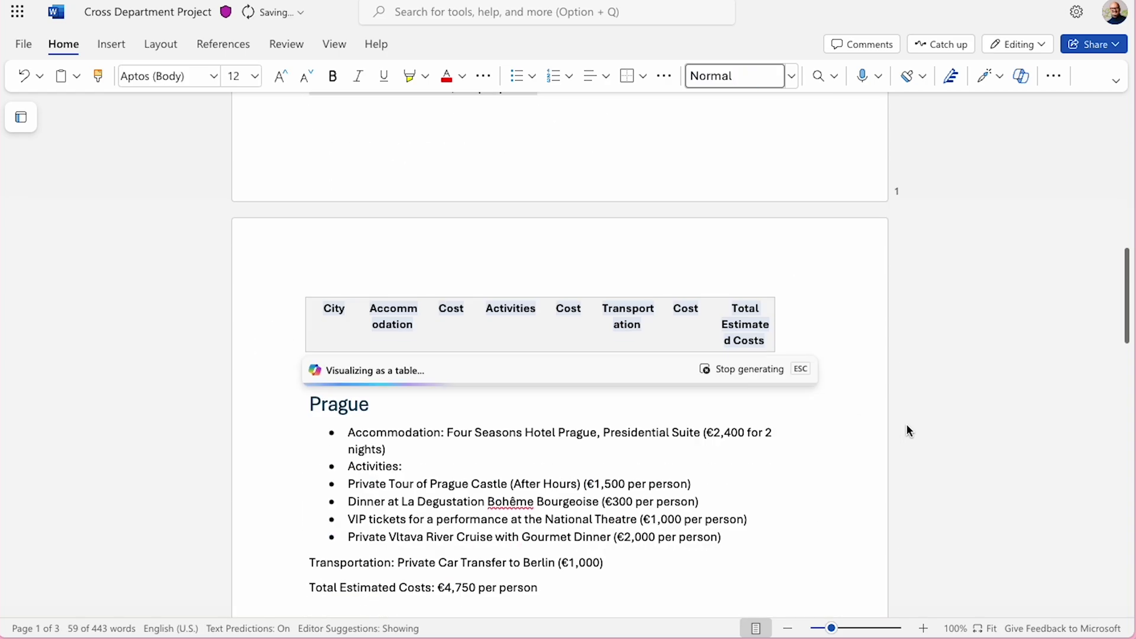
left_click(354, 488)
scroll(848, 375, "down", 2)
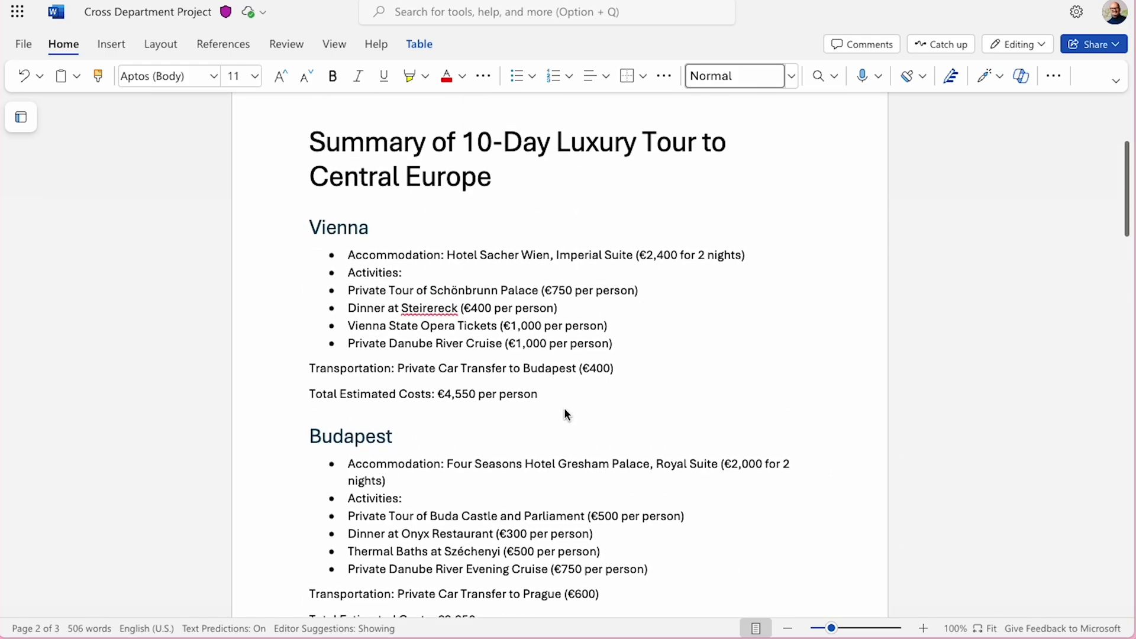
scroll(563, 408, "up", 4)
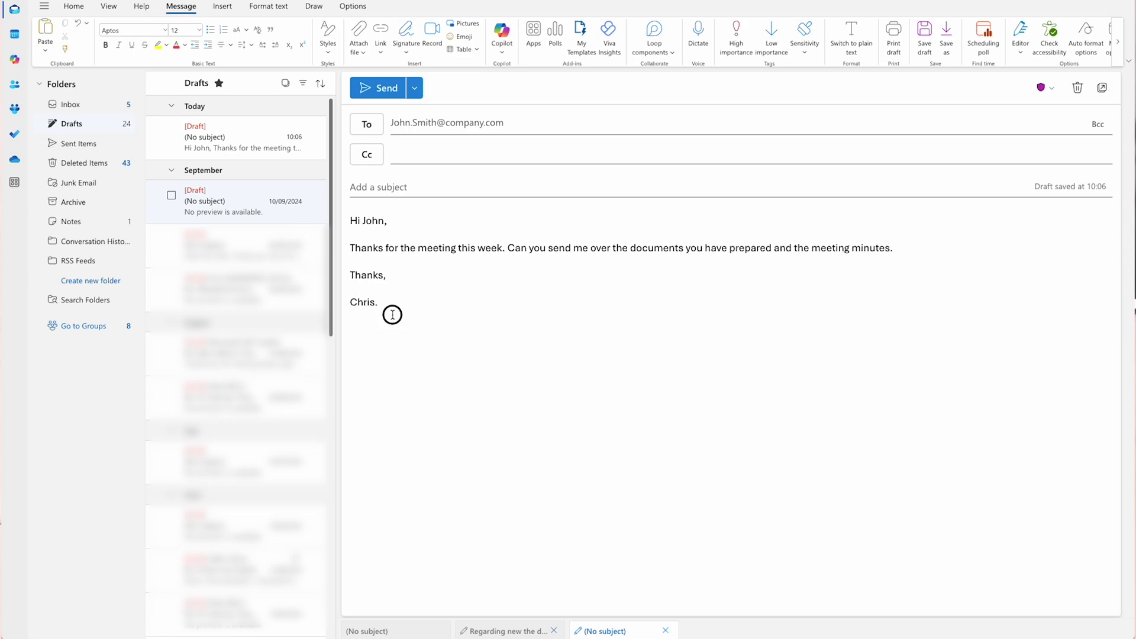
Redraft the meeting follow-up email with Copilot, make it longer and keep the result.
key("ctrl+a")
left_click(502, 34)
left_click(510, 68)
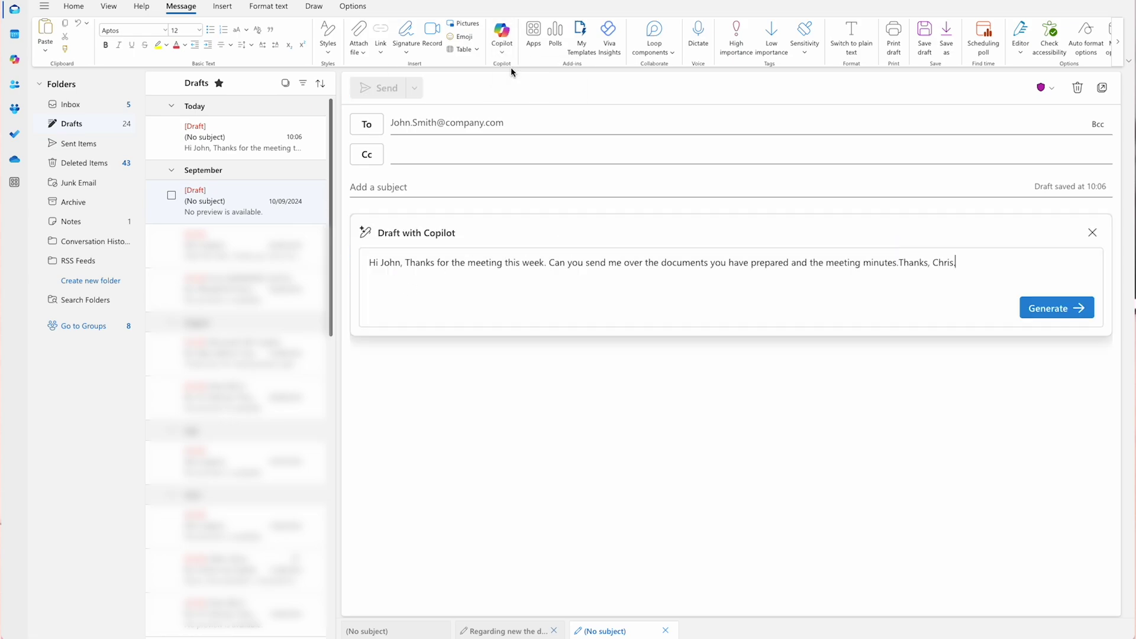
left_click(1041, 312)
left_click(379, 391)
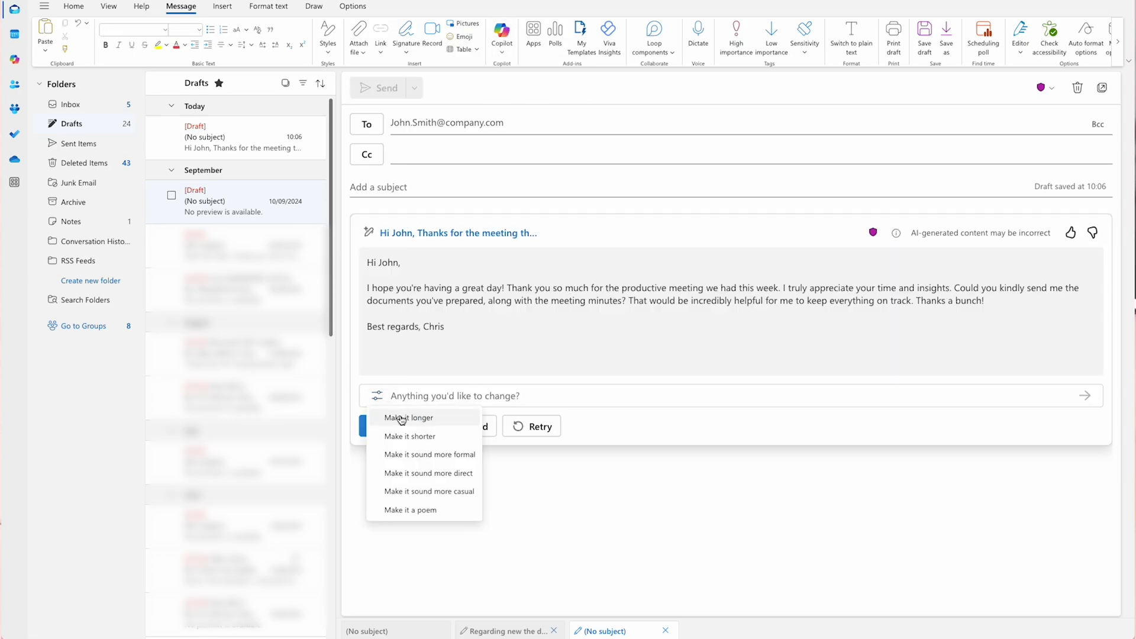
left_click(396, 418)
left_click(392, 427)
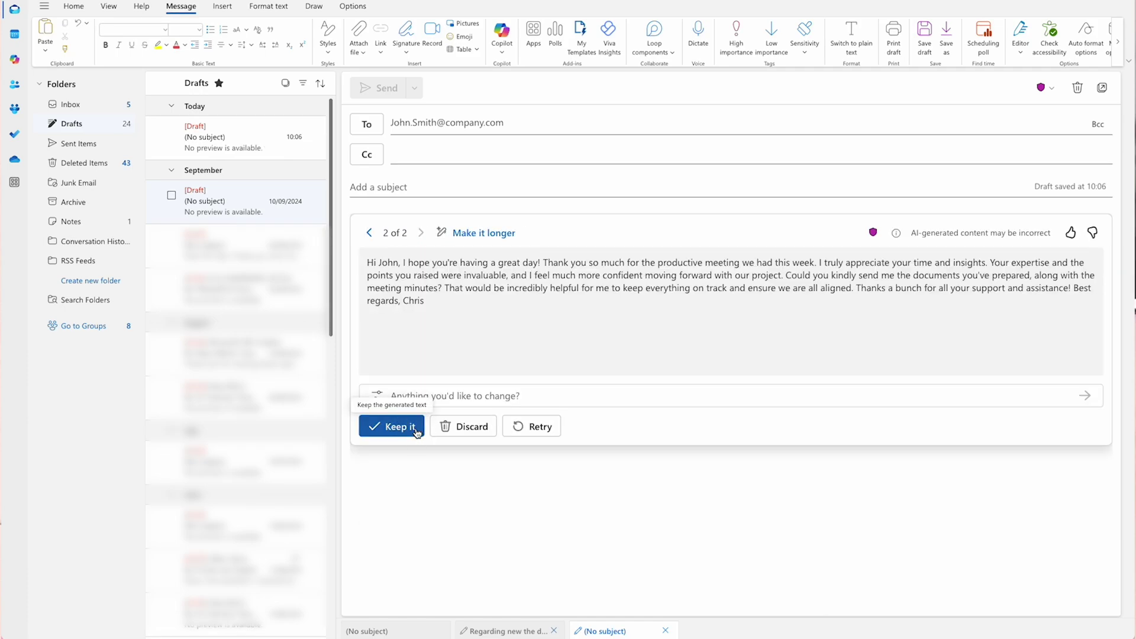
Review Coaching by Copilot's reader sentiment and clarity feedback and apply all suggestions.
left_click(503, 41)
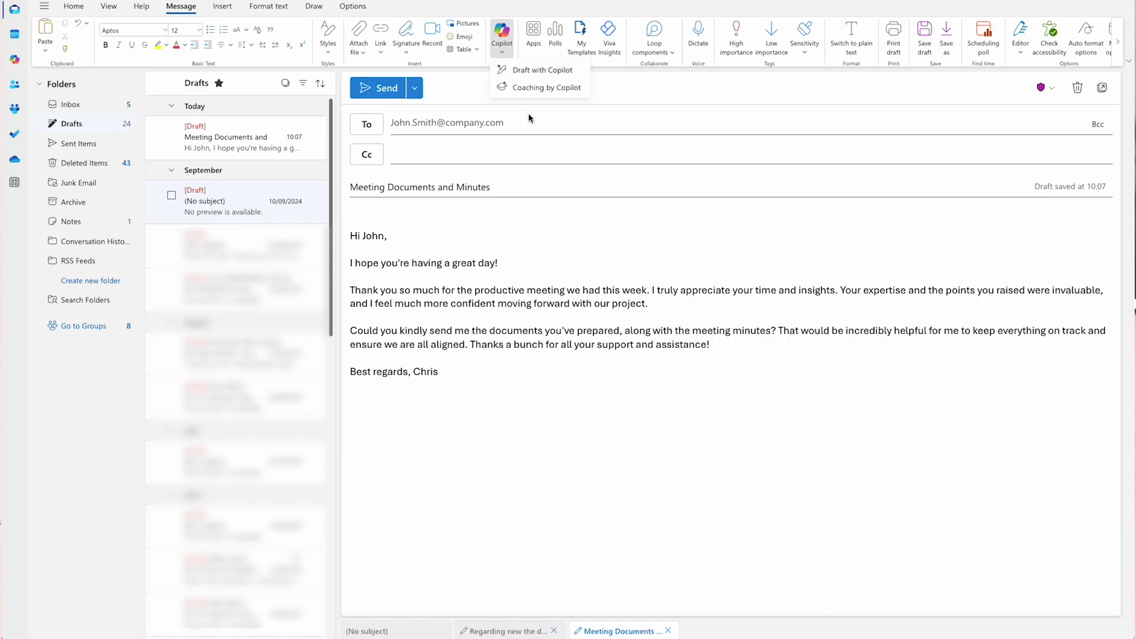
left_click(525, 89)
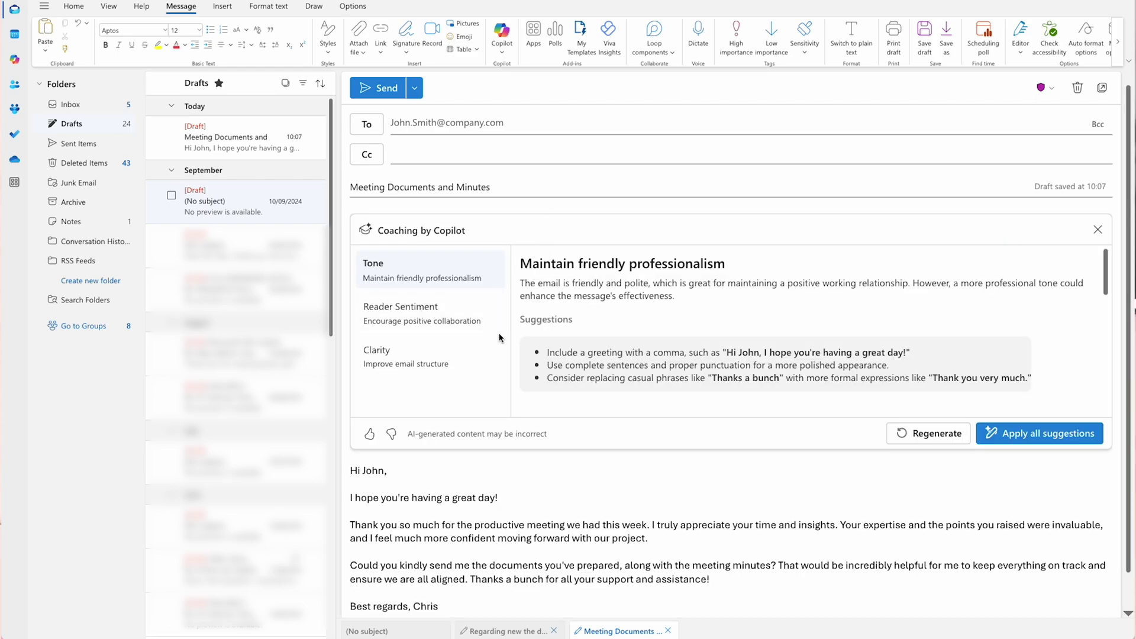
left_click(469, 309)
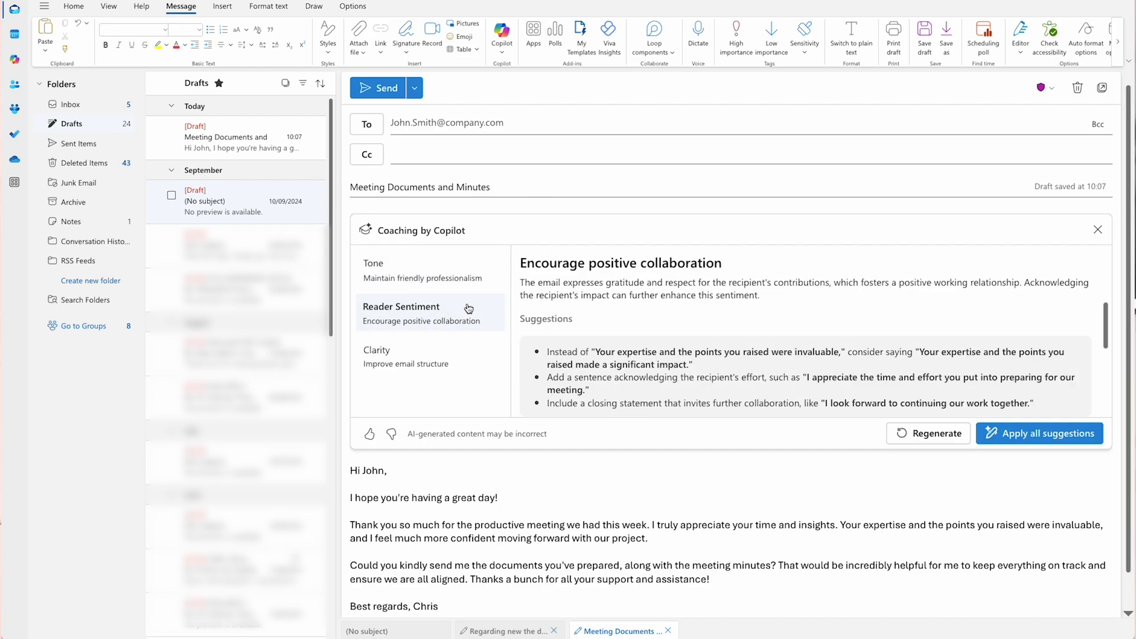
left_click(461, 356)
left_click(1008, 433)
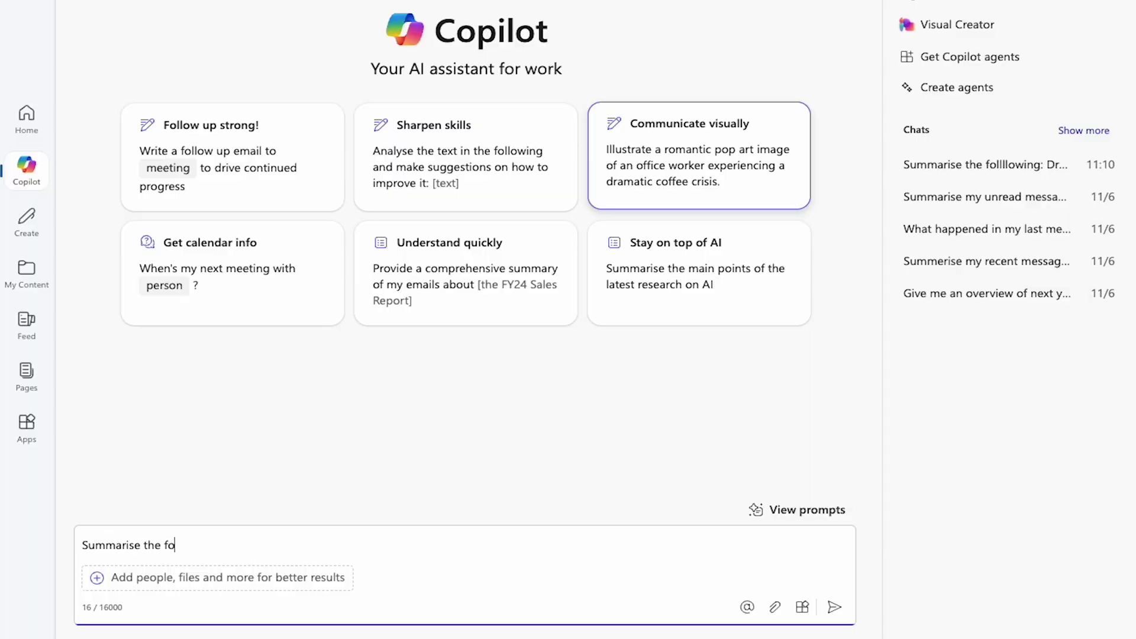
Request summaries of the Handbook Copilot in Teams, Handbook Copilot in Excel and Handbook Copilot Chat files.
type("/hand")
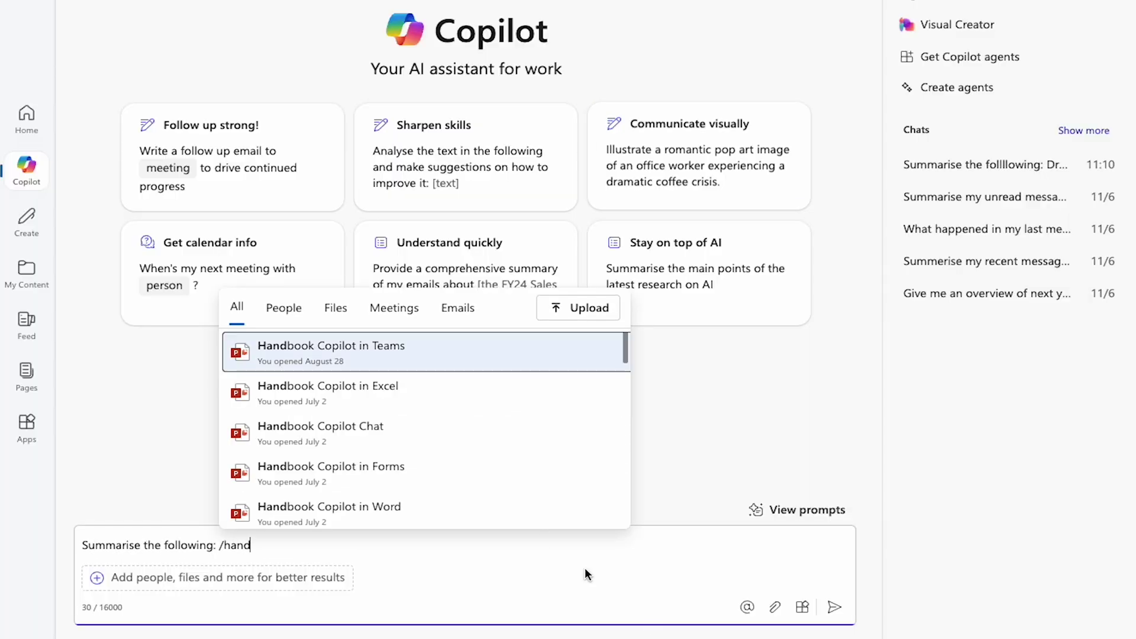
left_click(373, 362)
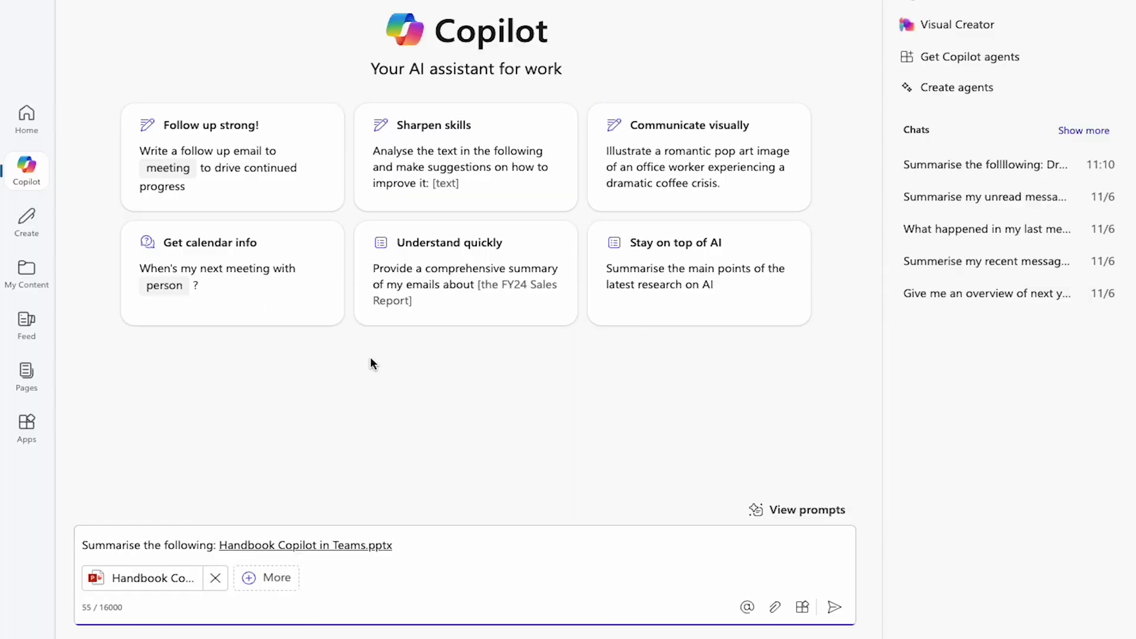
type("and /han")
left_click(477, 388)
type("and /Hand")
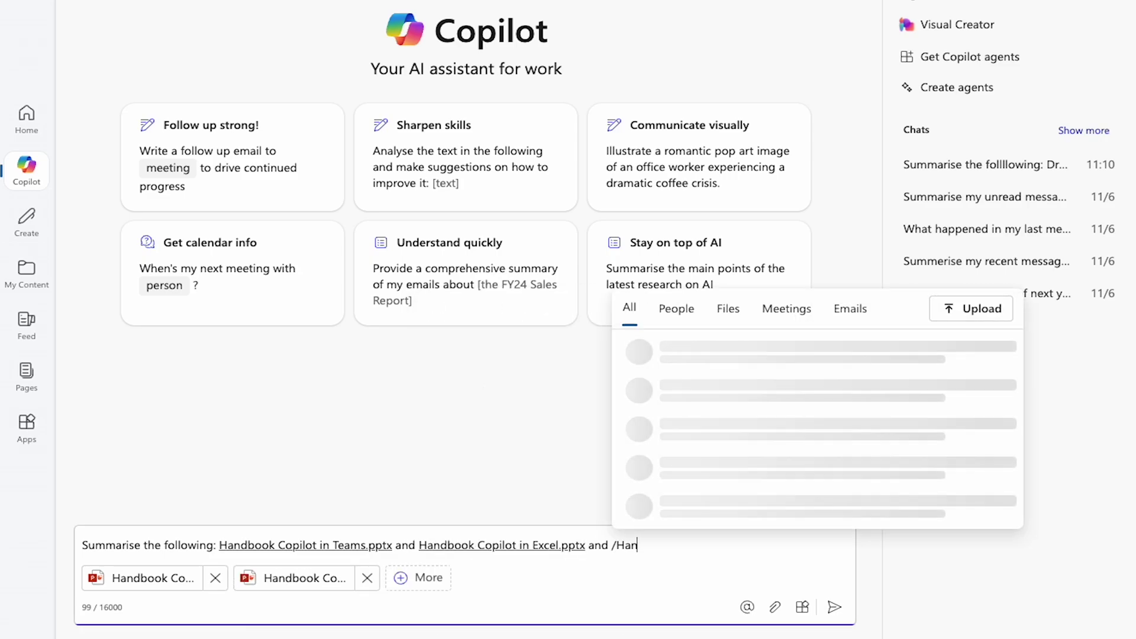
left_click(625, 431)
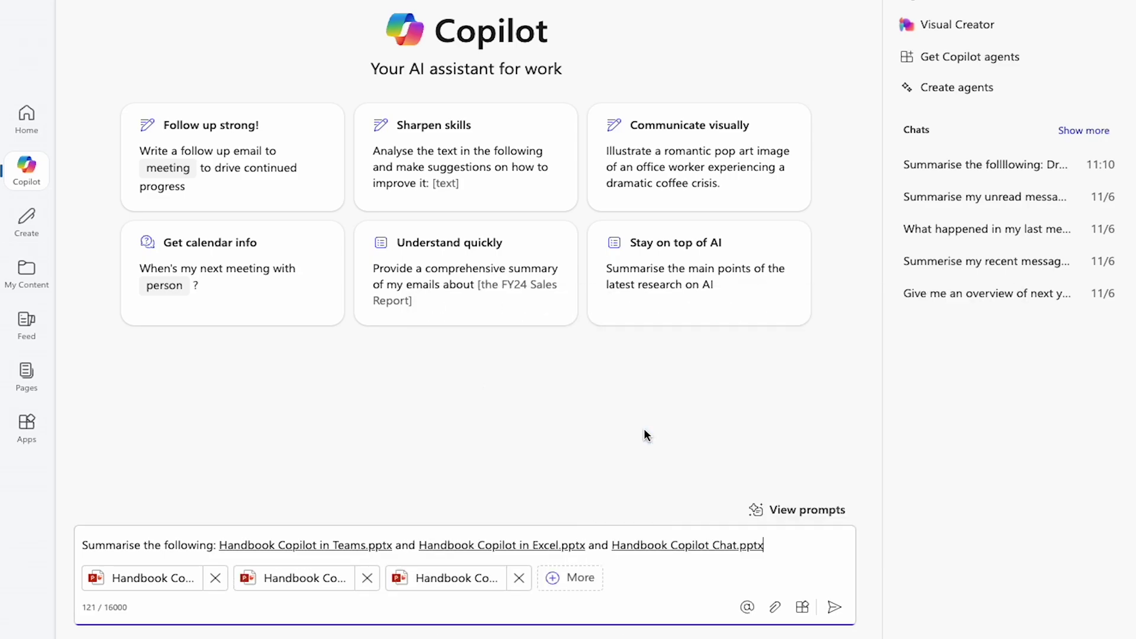
left_click(834, 609)
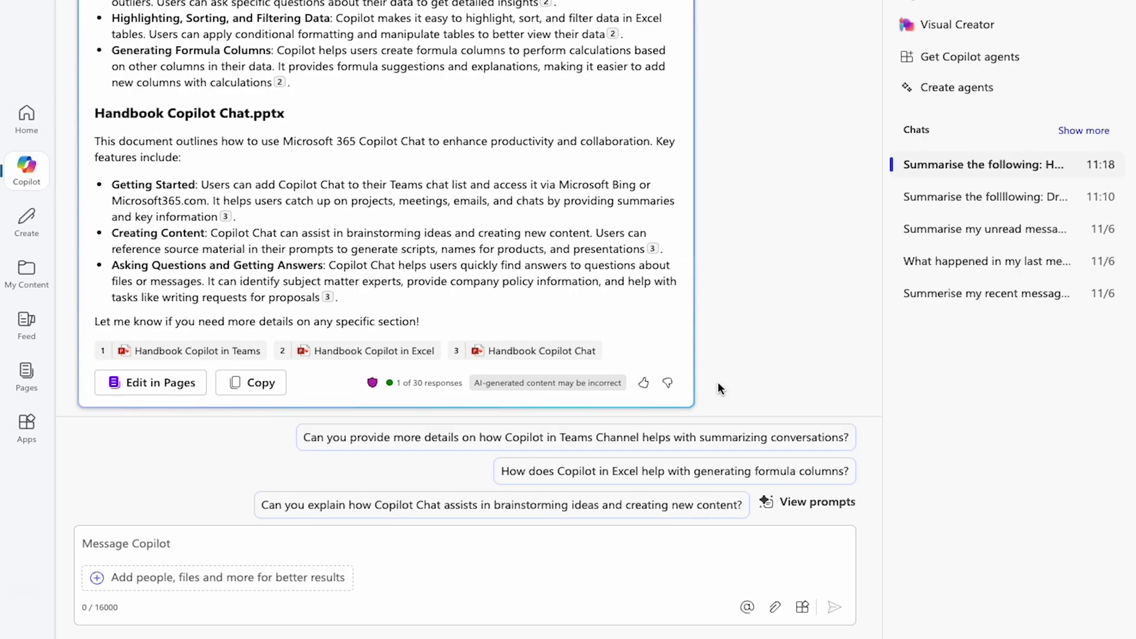
scroll(576, 178, "up", 3)
scroll(577, 168, "up", 5)
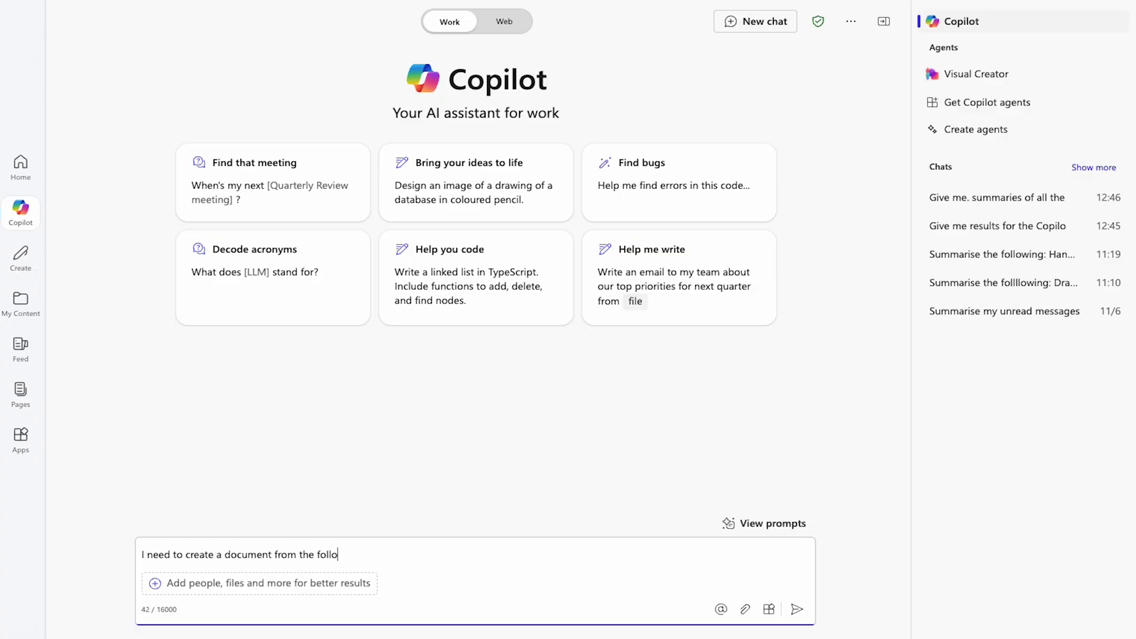
Create a document from the Handbook Copilot in Teams file and open Copilot's reply in Pages.
type("hand")
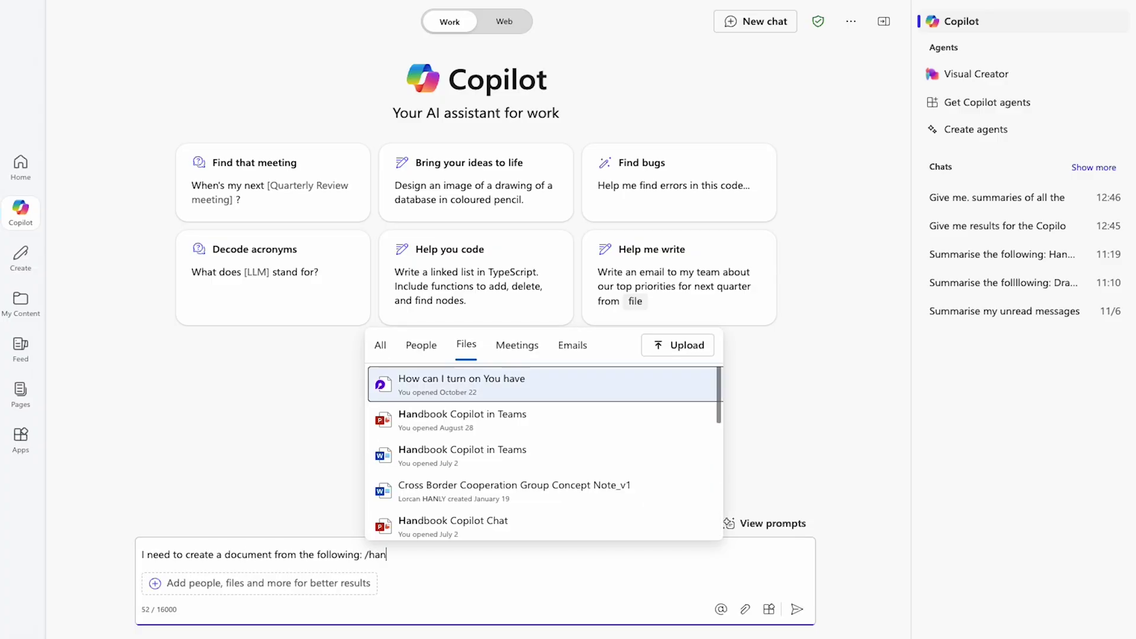
left_click(411, 385)
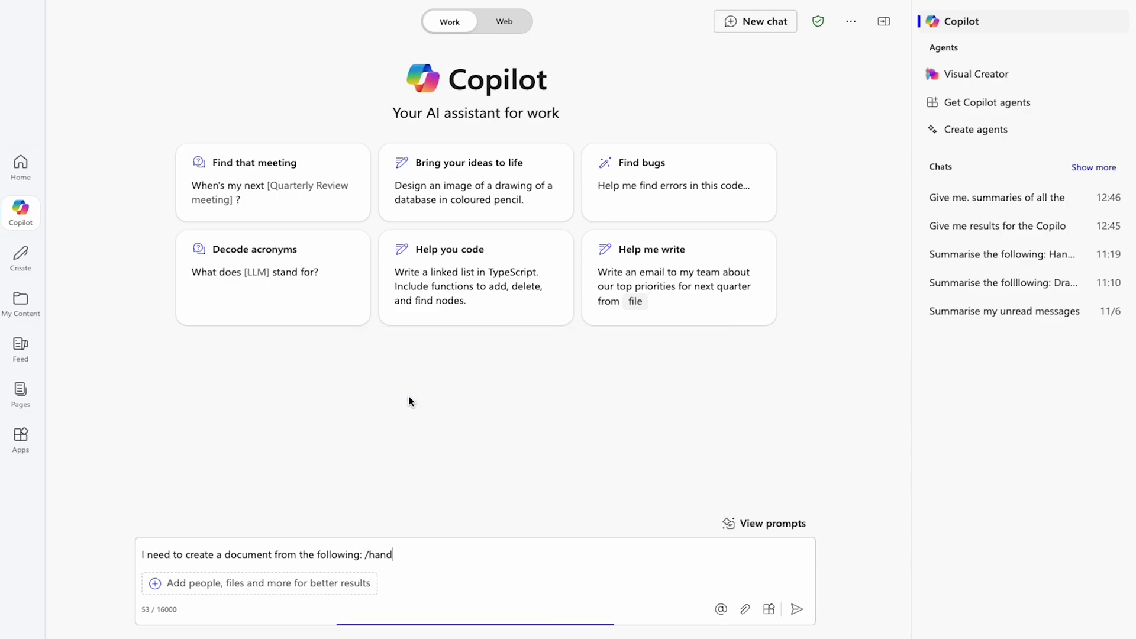
left_click(792, 618)
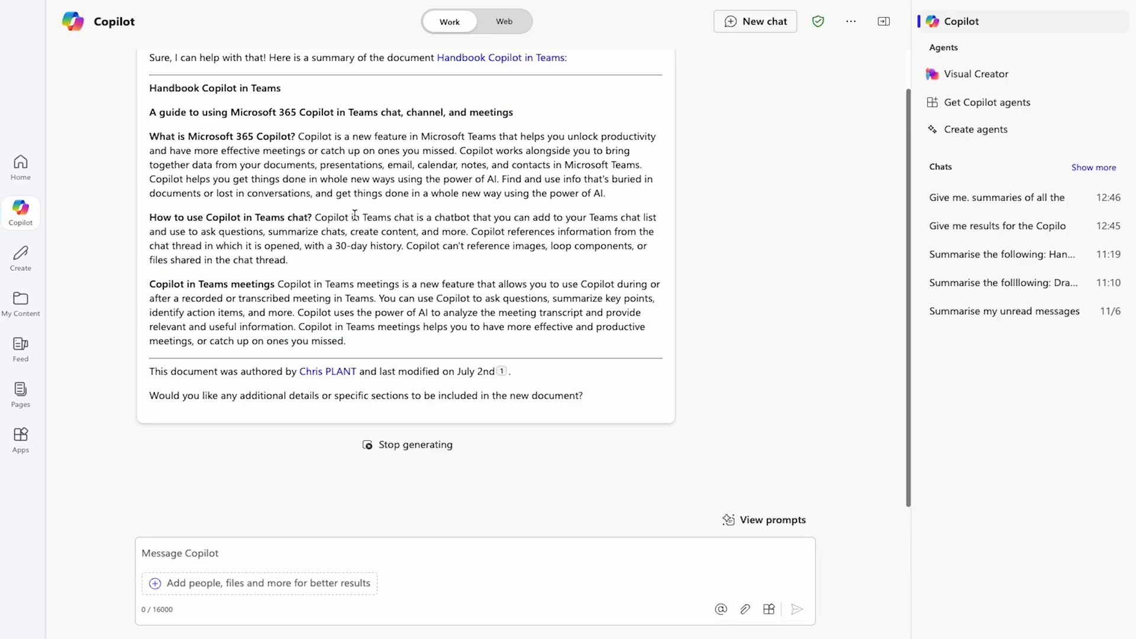
left_click(200, 407)
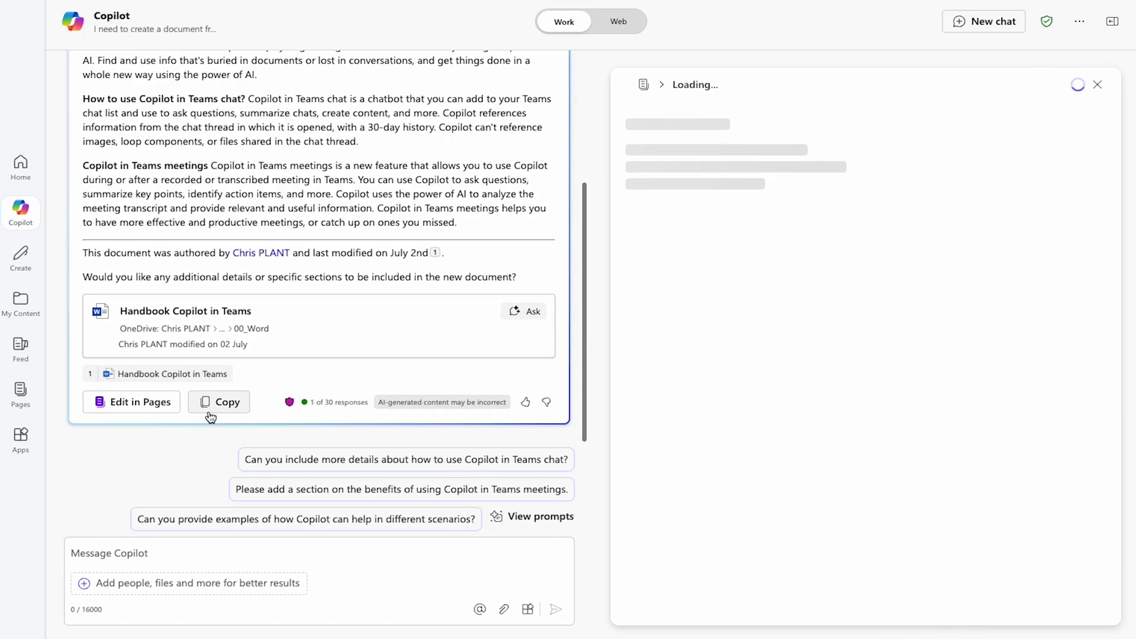
scroll(748, 500, "down", 2)
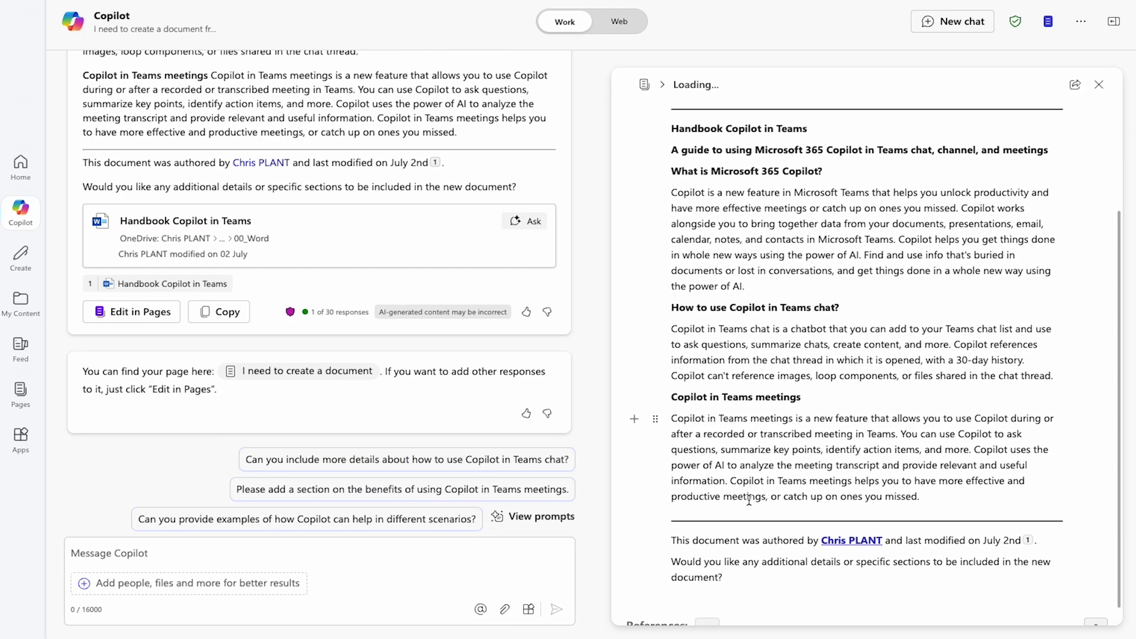
Send 'lets add' with the Handbook Copilot in Excel file and add its summary to the page.
left_click(184, 548)
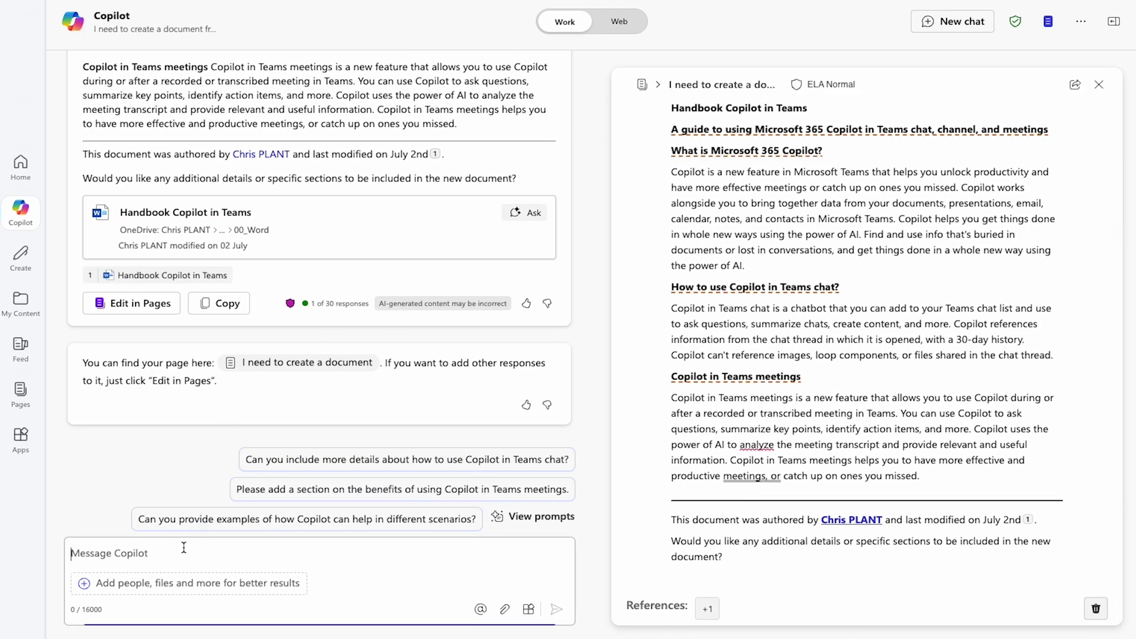
type("lets add /hand")
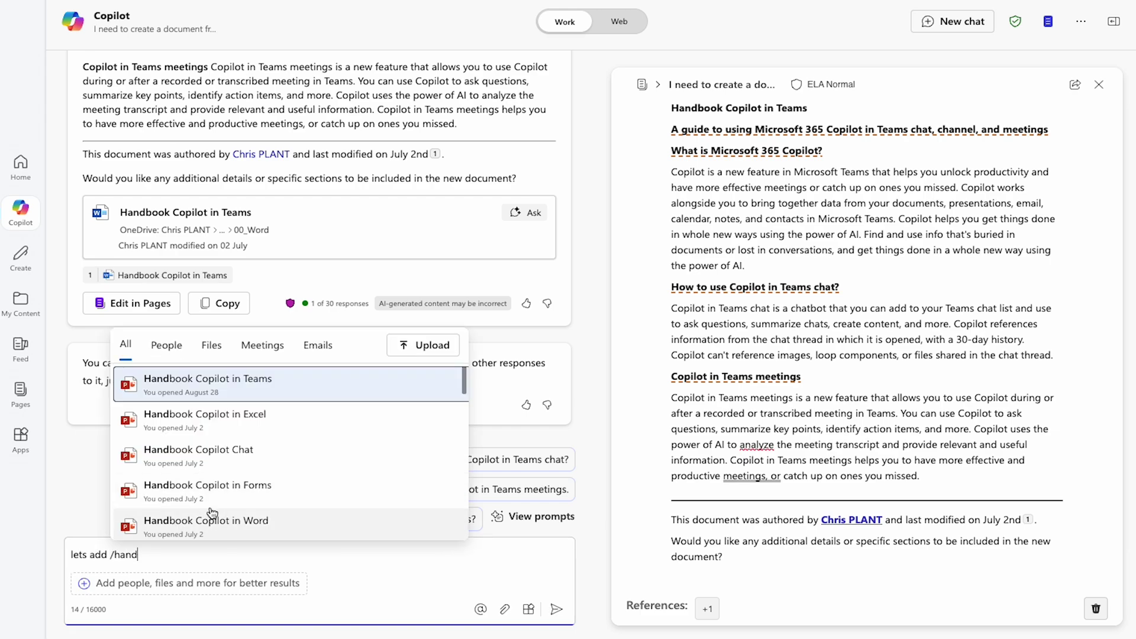
left_click(245, 416)
left_click(555, 609)
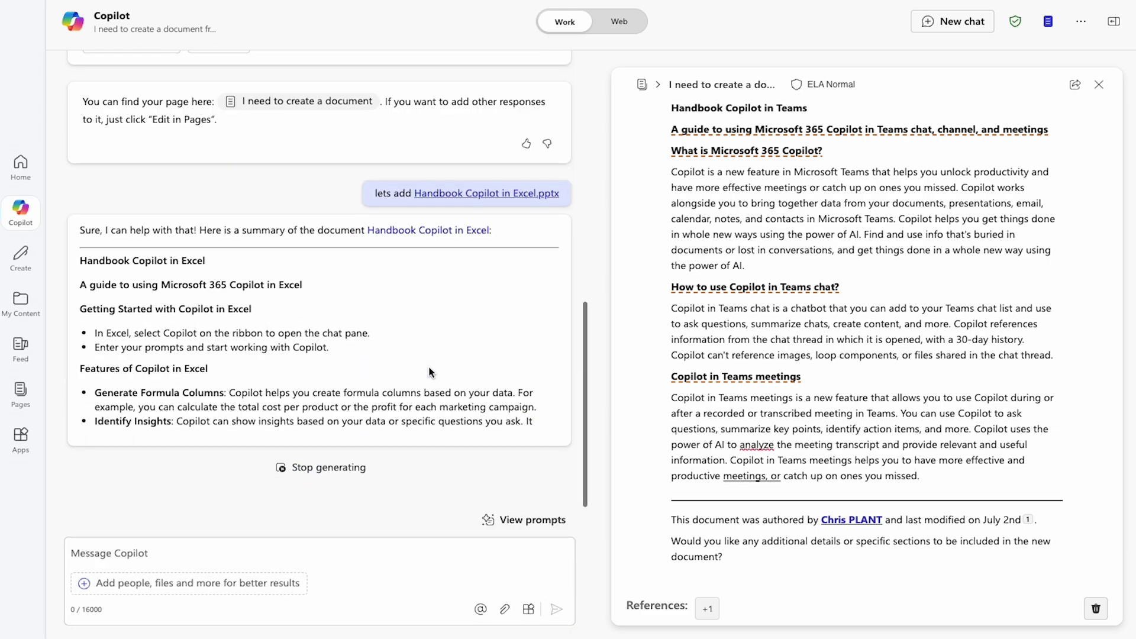
left_click(166, 432)
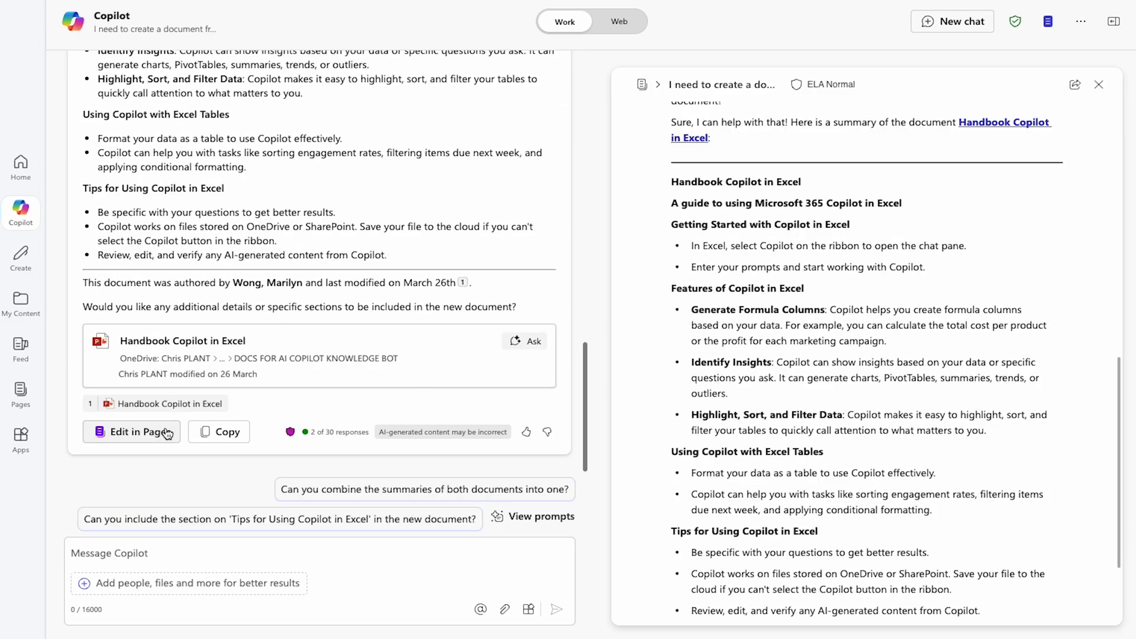
scroll(842, 474, "down", 1)
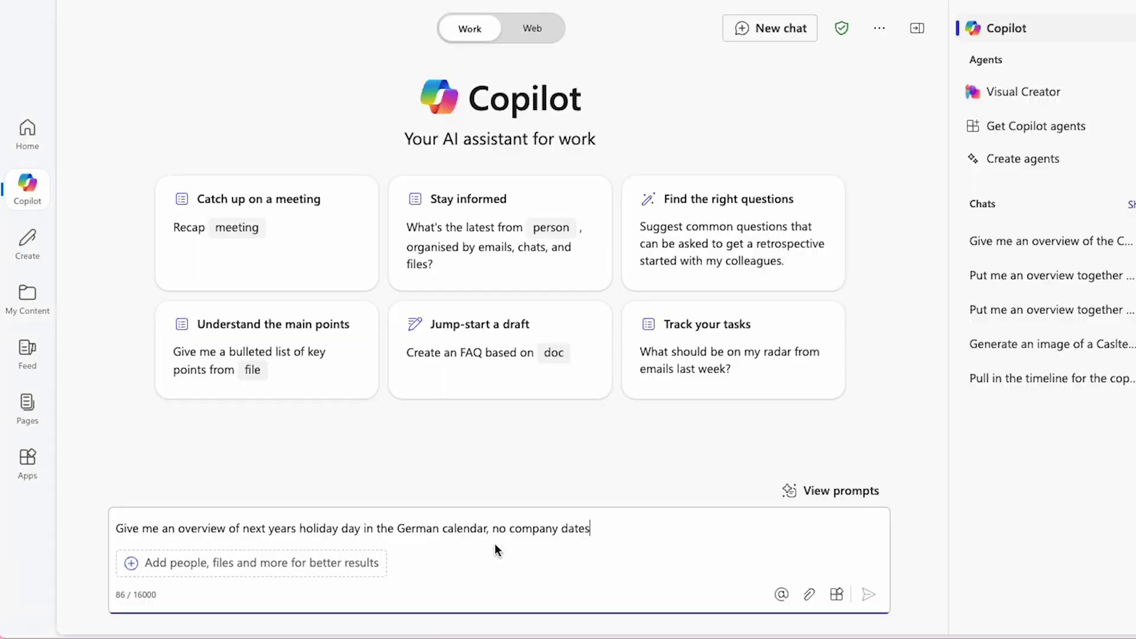
Get next year's German public holidays from Copilot and open the list as an editable page.
left_click(870, 595)
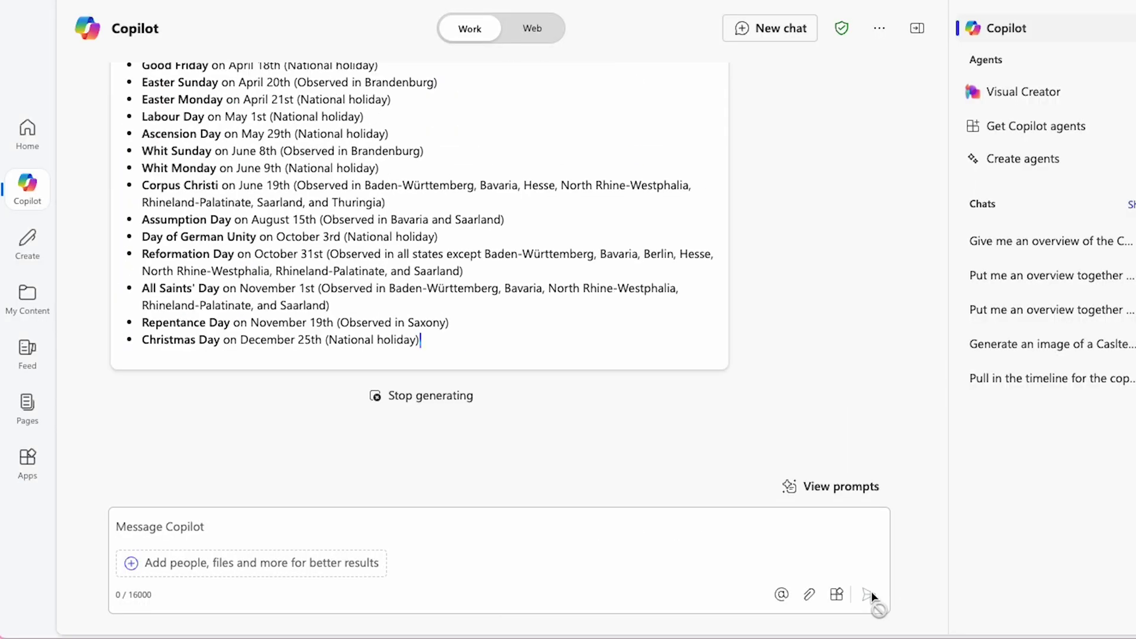
left_click(210, 359)
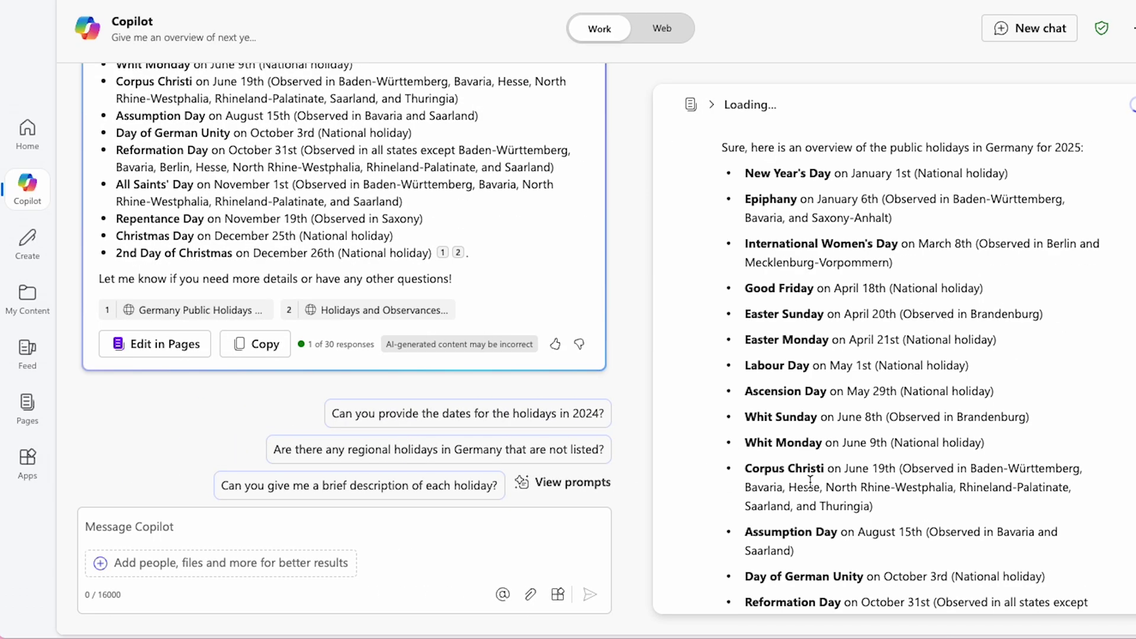
scroll(819, 470, "down", 5)
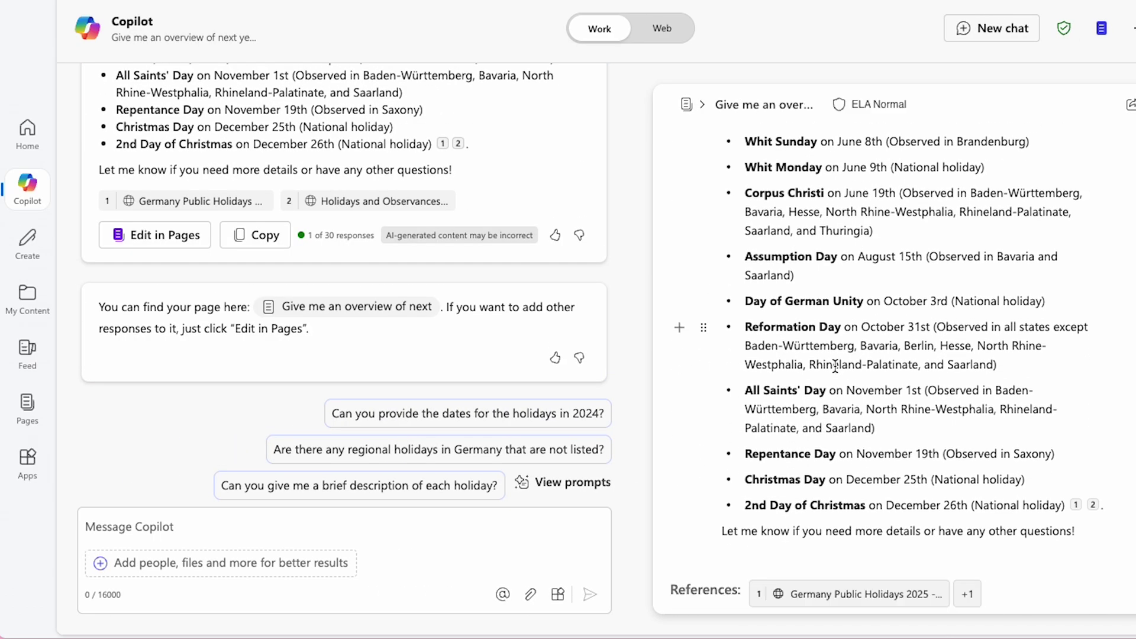
Open the cited Germany Public Holidays source website and scroll through it.
left_click(901, 602)
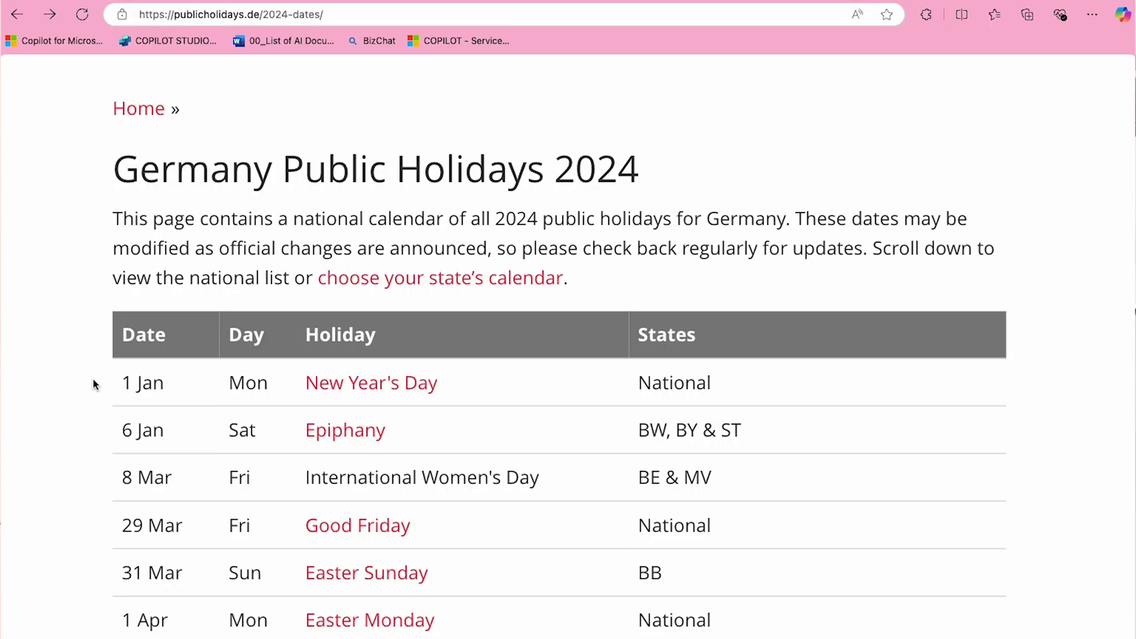
scroll(94, 382, "down", 6)
scroll(93, 379, "down", 5)
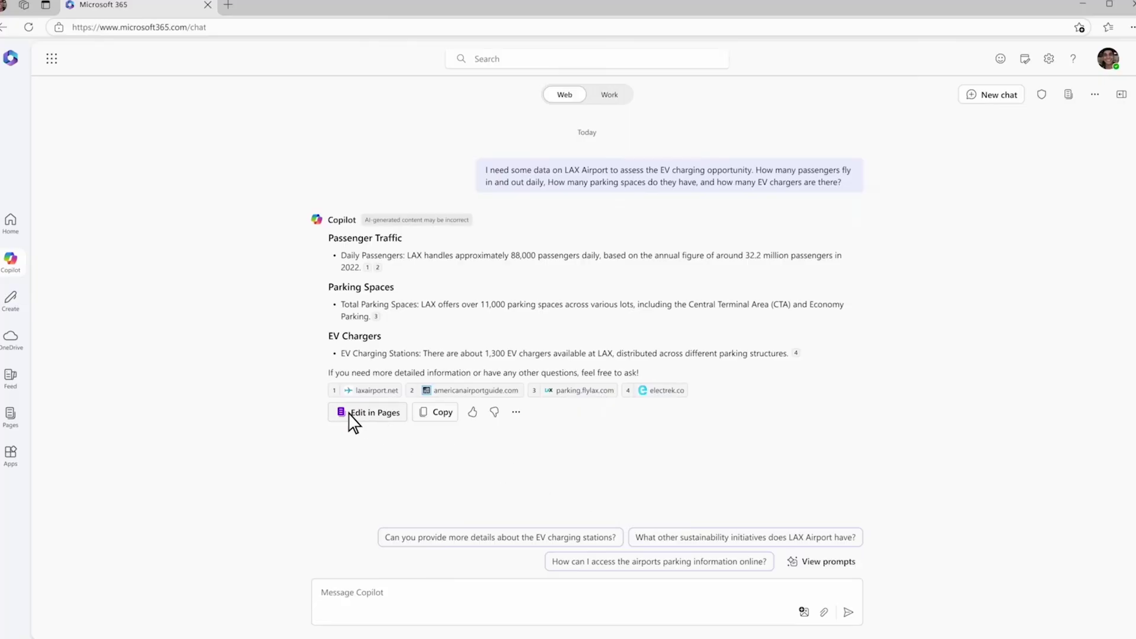
Open the LAX EV charging answer in Pages and insert a Callout block above Passenger Traffic.
left_click(349, 414)
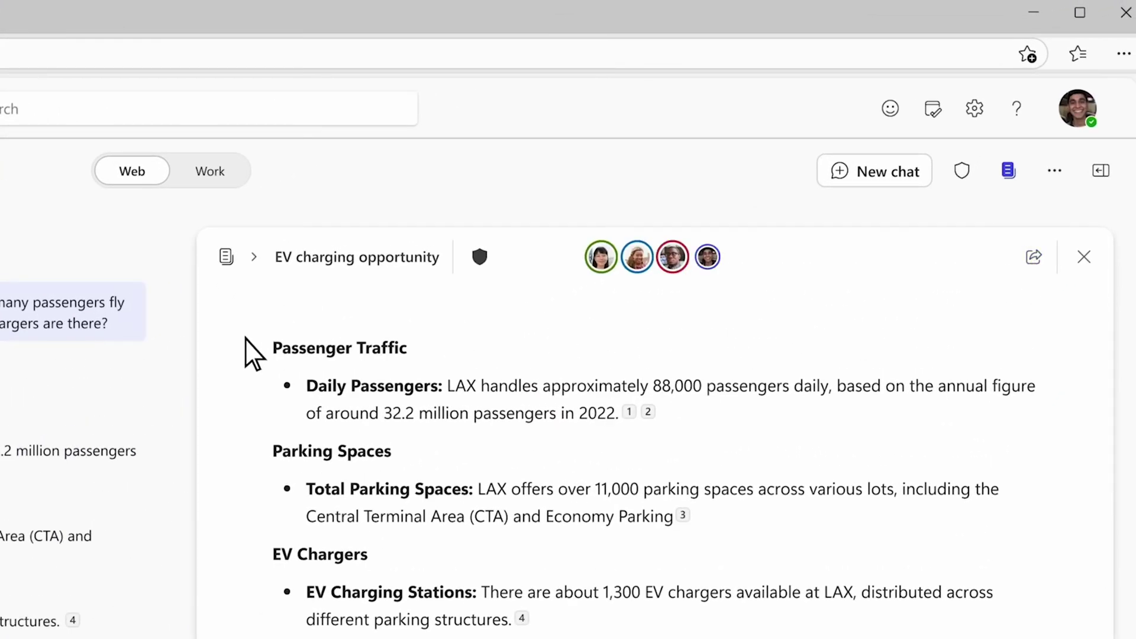
left_click(244, 338)
key("Return")
type("/")
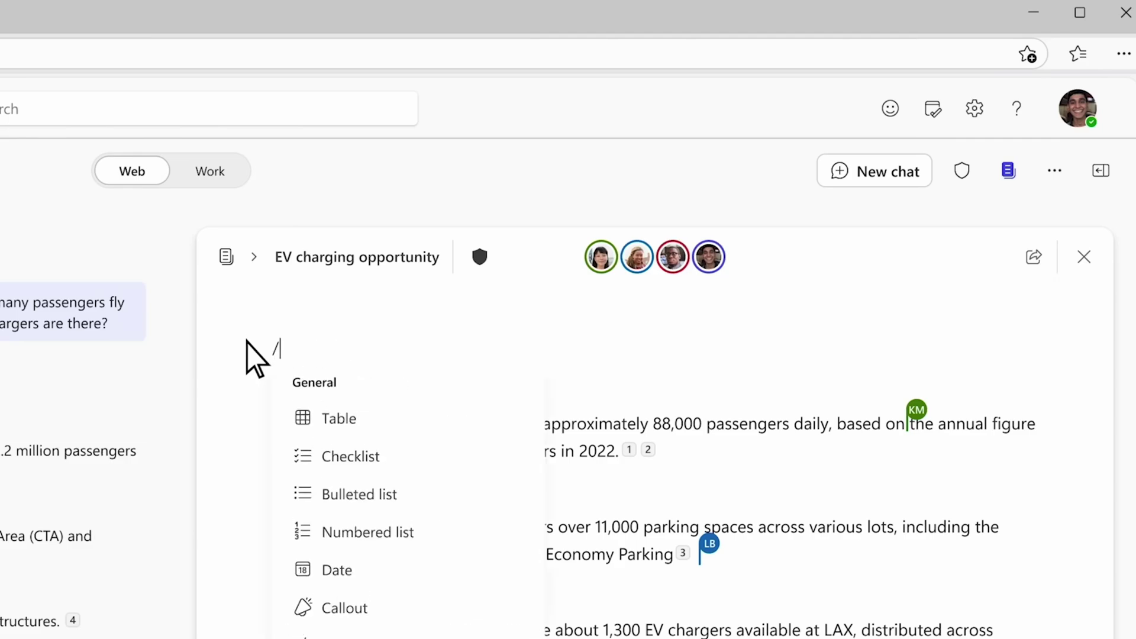
left_click(385, 608)
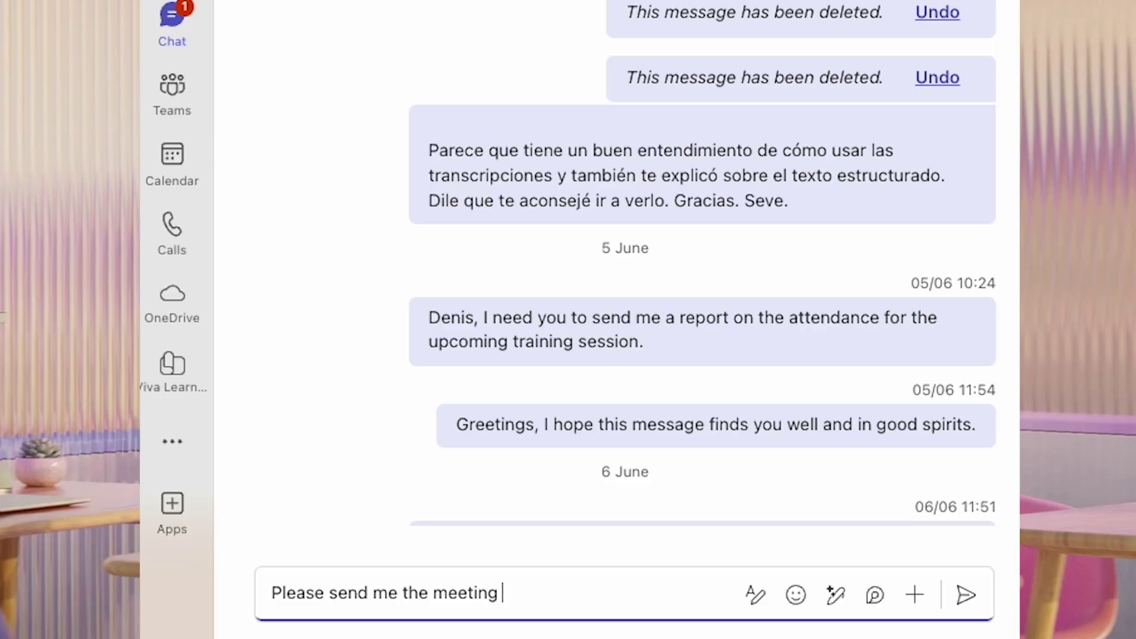
Lengthen the meeting-minutes request with Copilot's Adjust > Longer, compare a rewrite, then replace with the longer version.
left_click(836, 595)
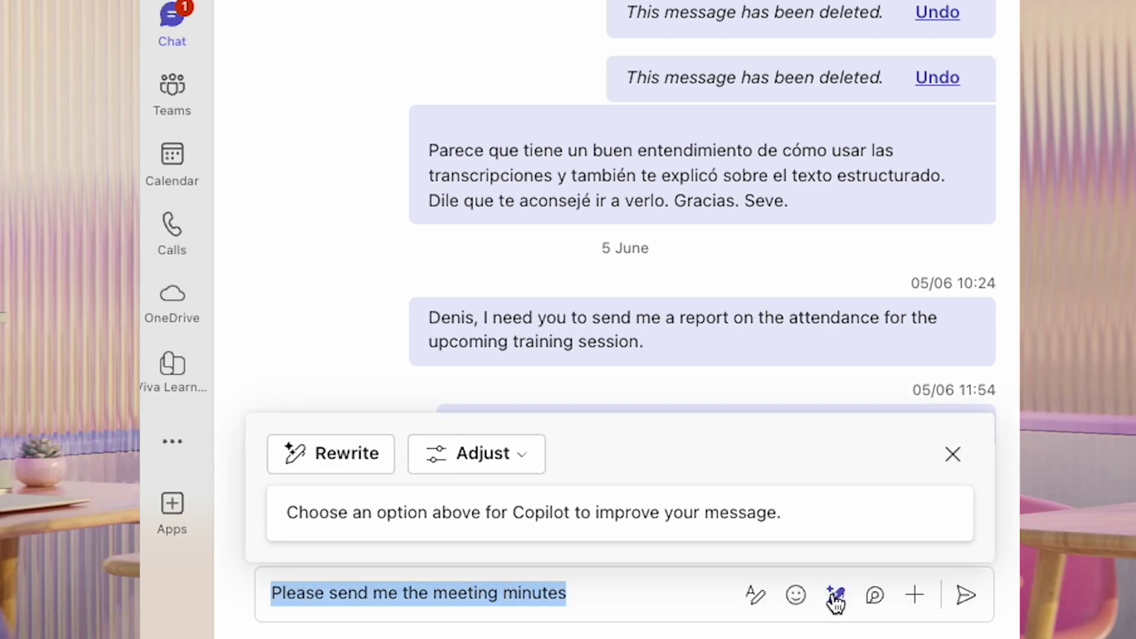
left_click(519, 466)
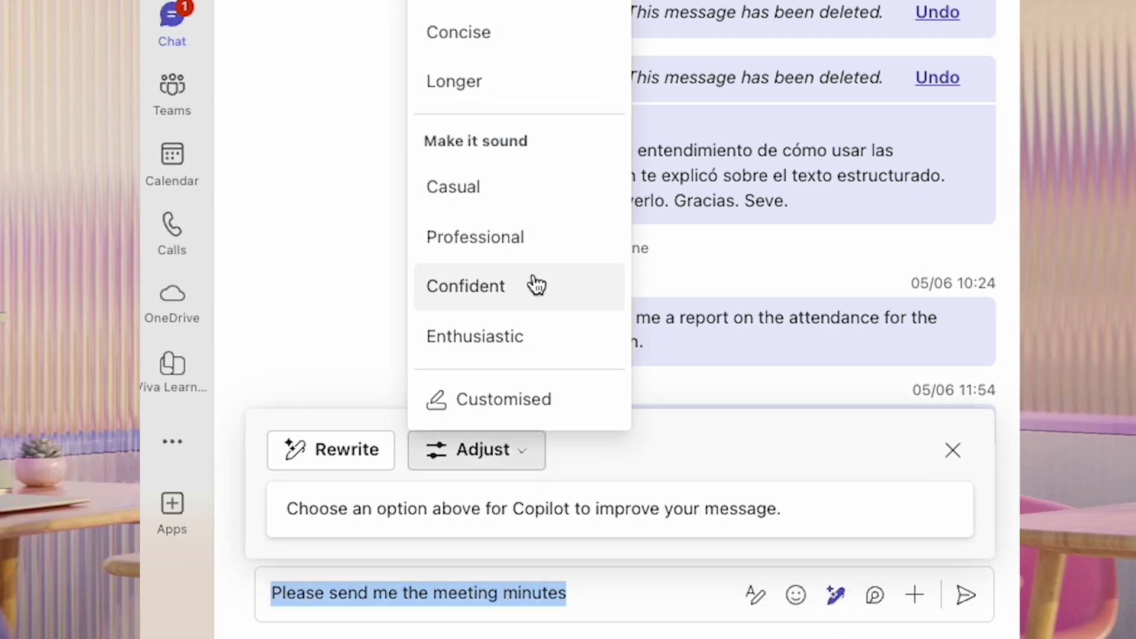
left_click(497, 89)
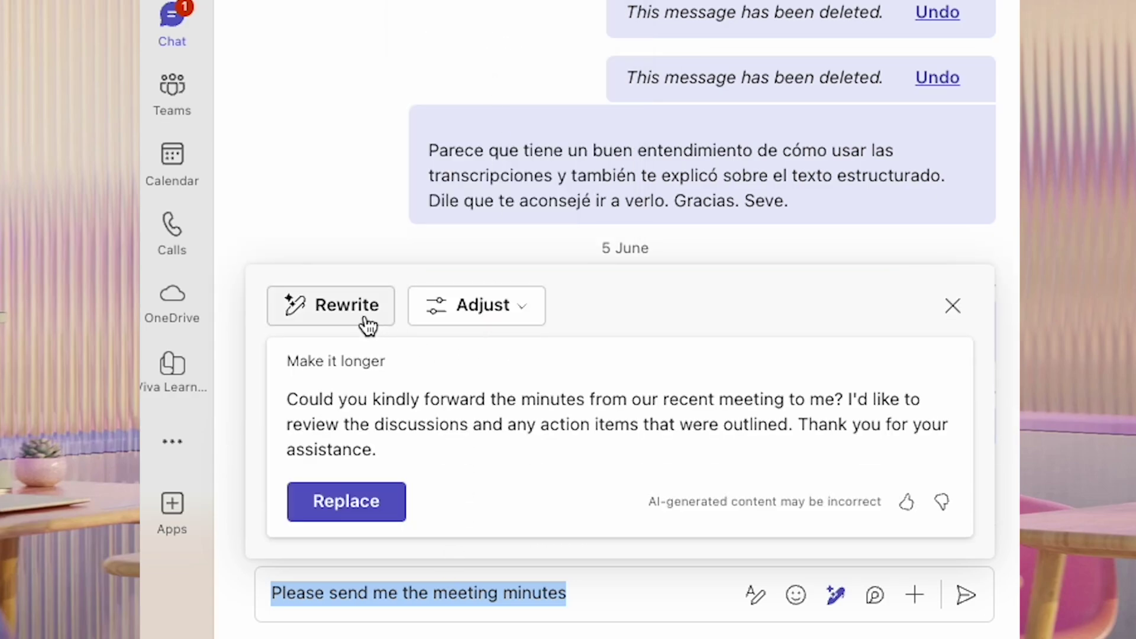
left_click(366, 323)
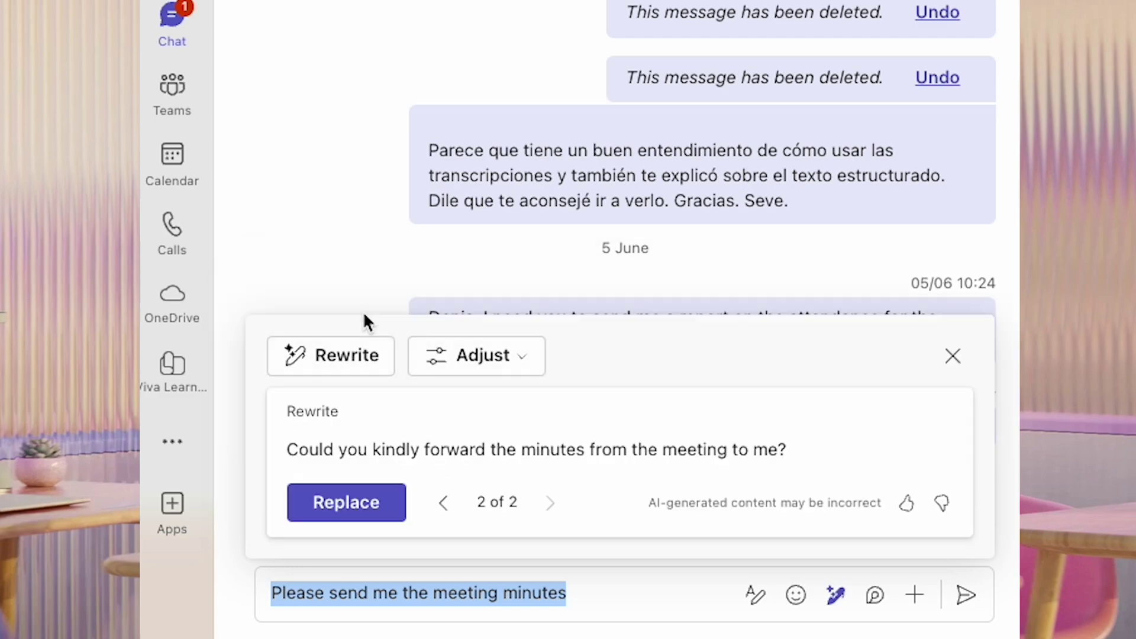
left_click(445, 504)
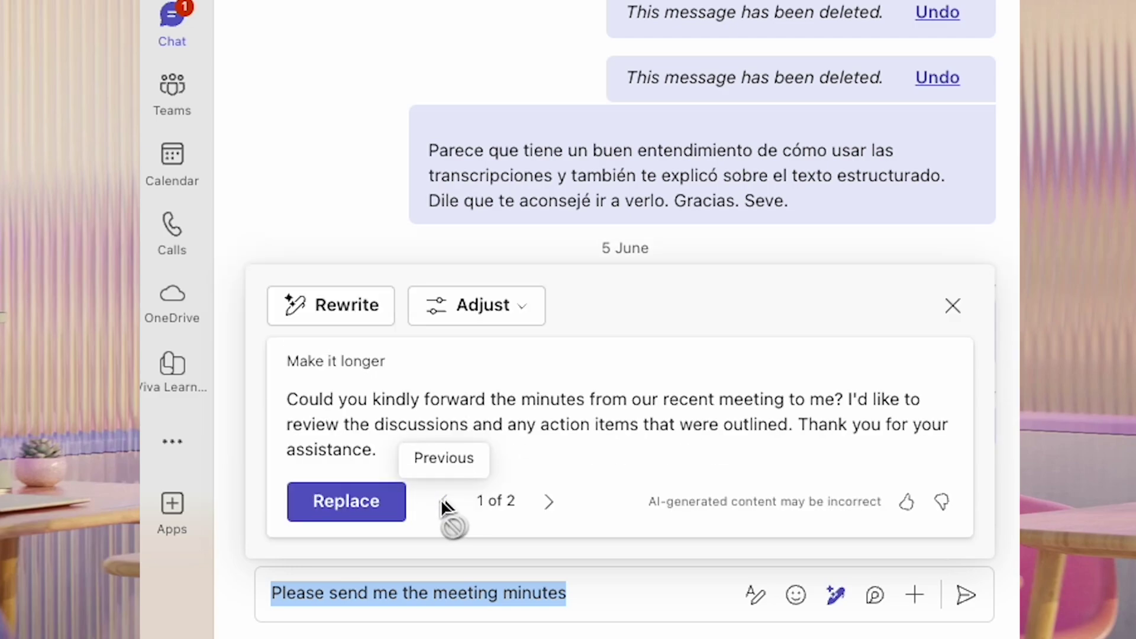
left_click(375, 502)
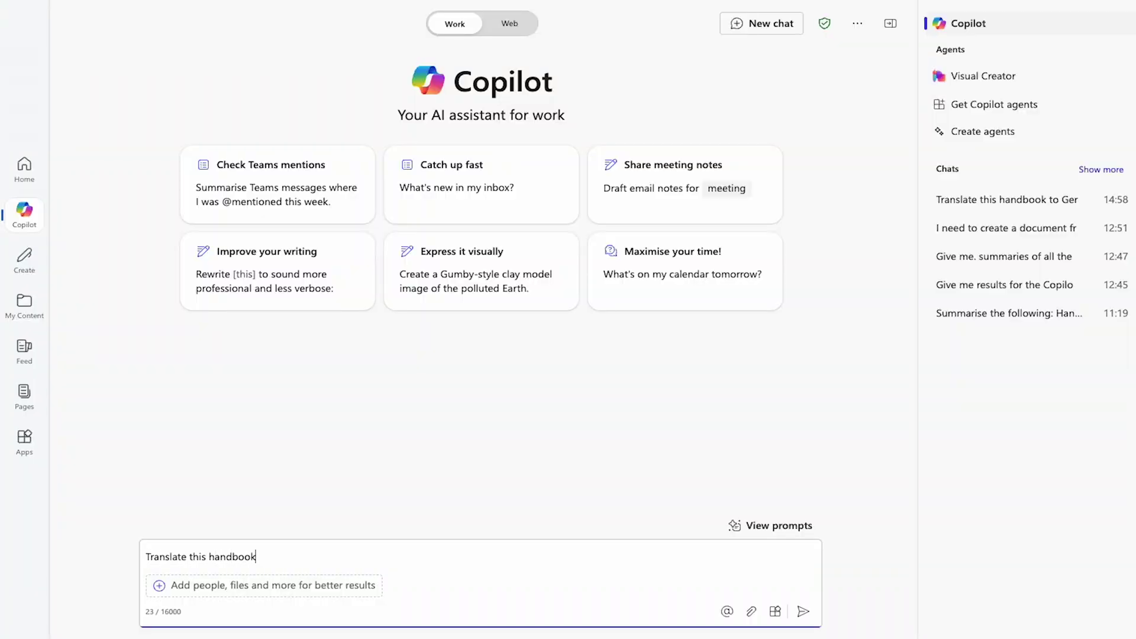
Send Copilot 'Translate this handbook to German' with Handbook Copilot in Teams attached, then return to the RFP Discussion chat.
type("/hand")
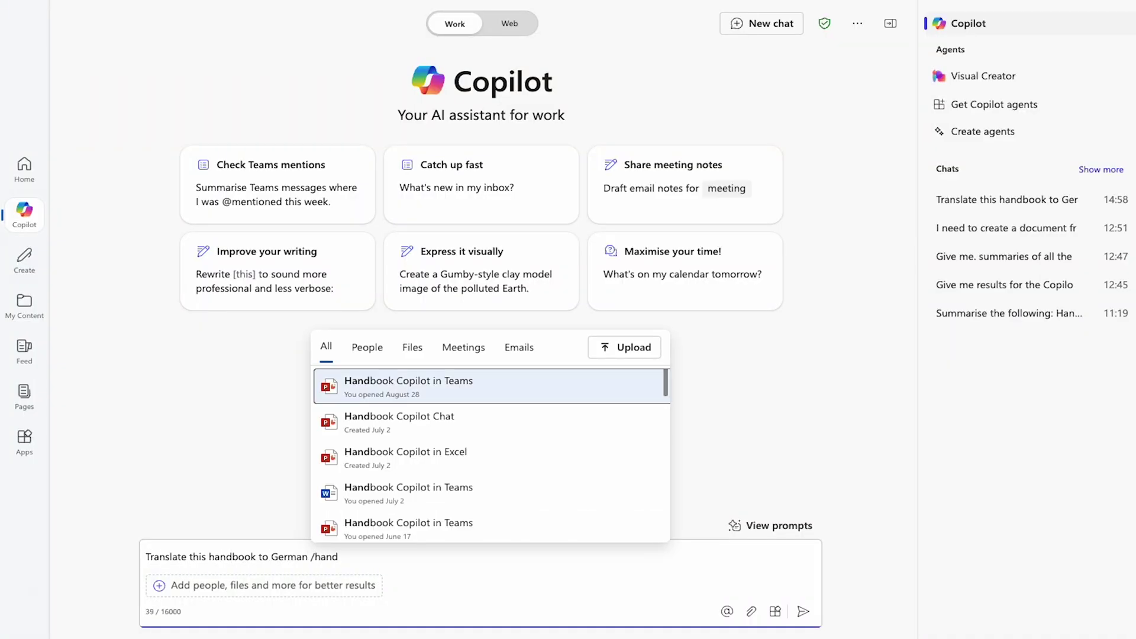
left_click(377, 388)
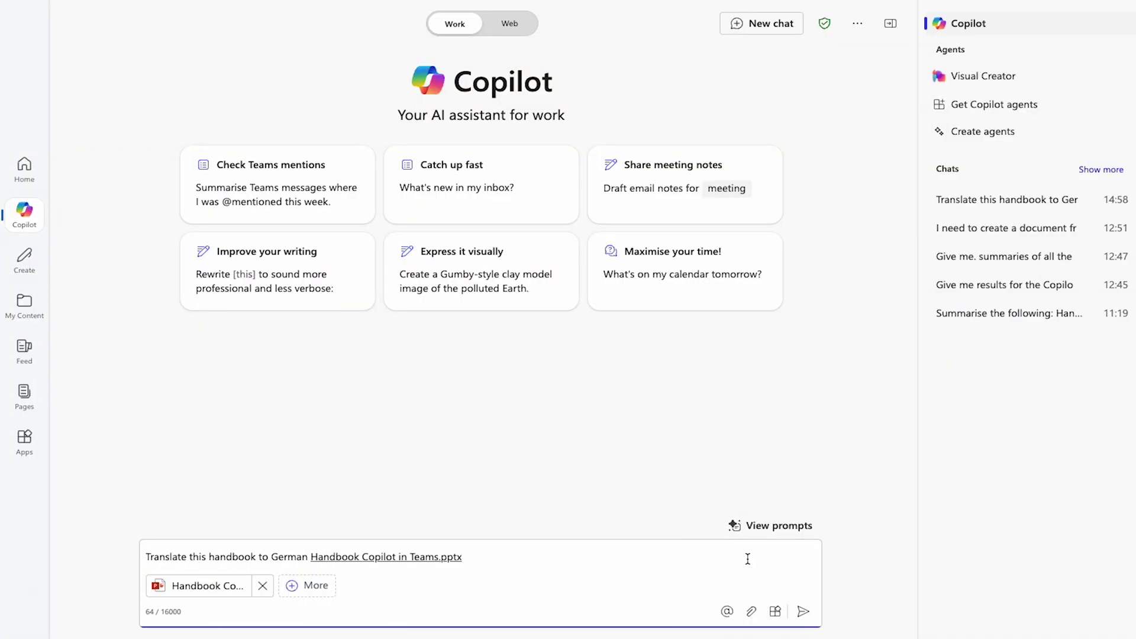
left_click(804, 611)
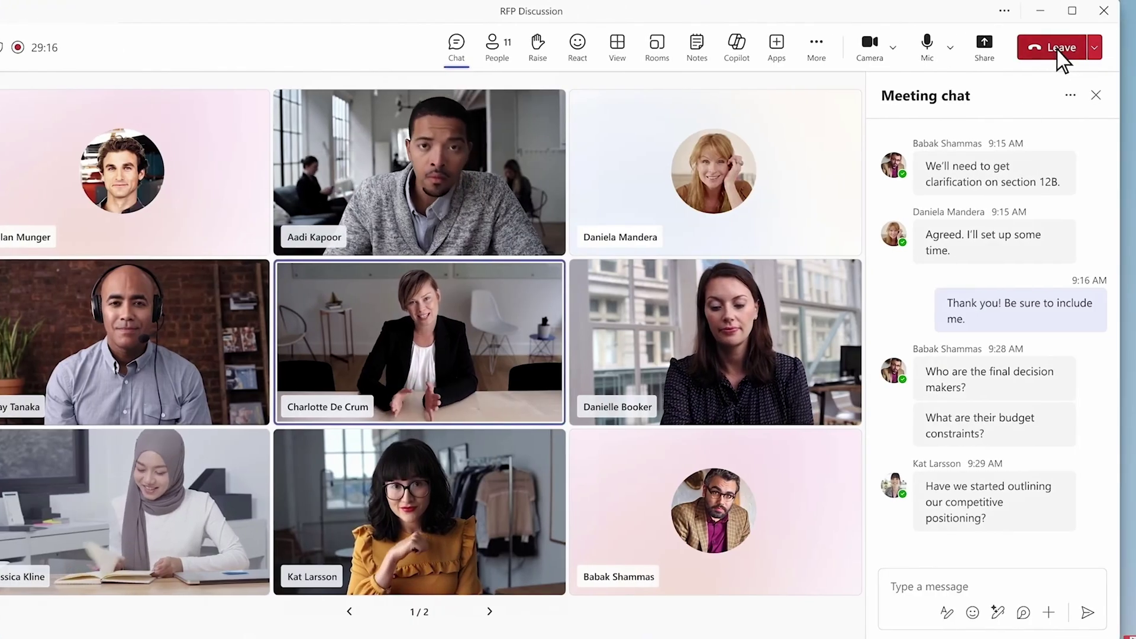
left_click(1056, 48)
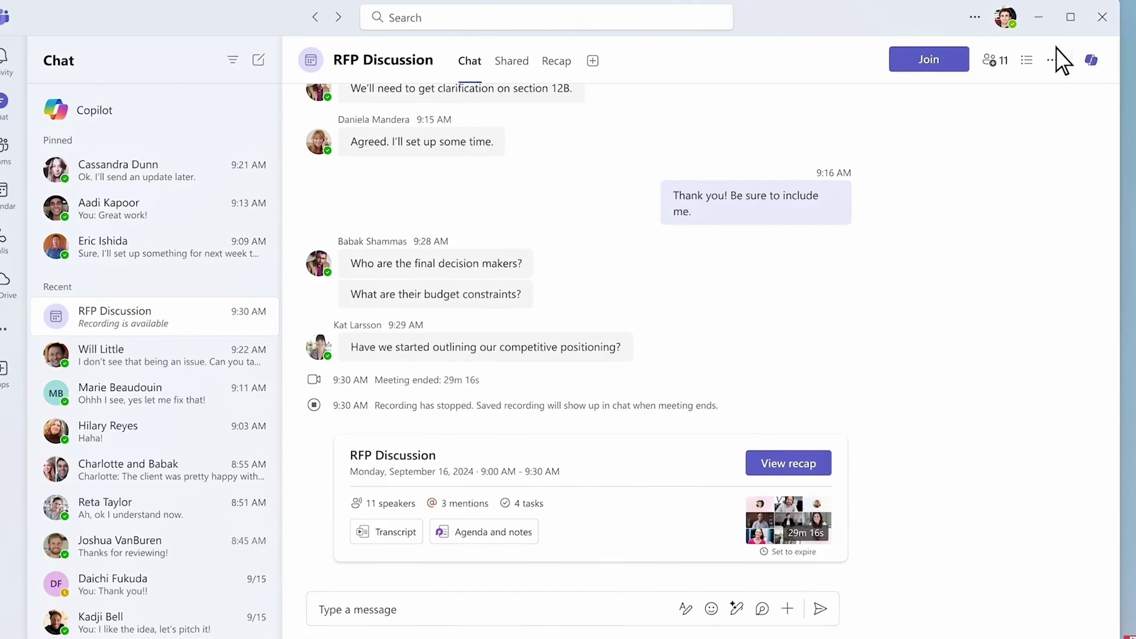
From the RFP Discussion meeting recap, ask Copilot 'What are all the unresolved questions?'.
left_click(785, 461)
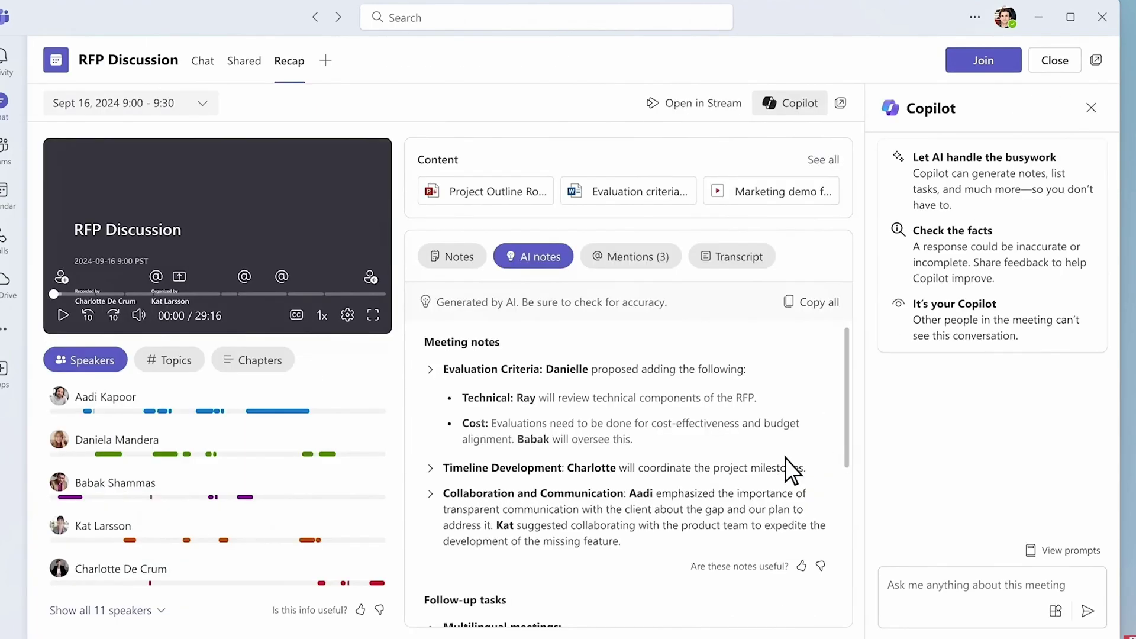
left_click(938, 583)
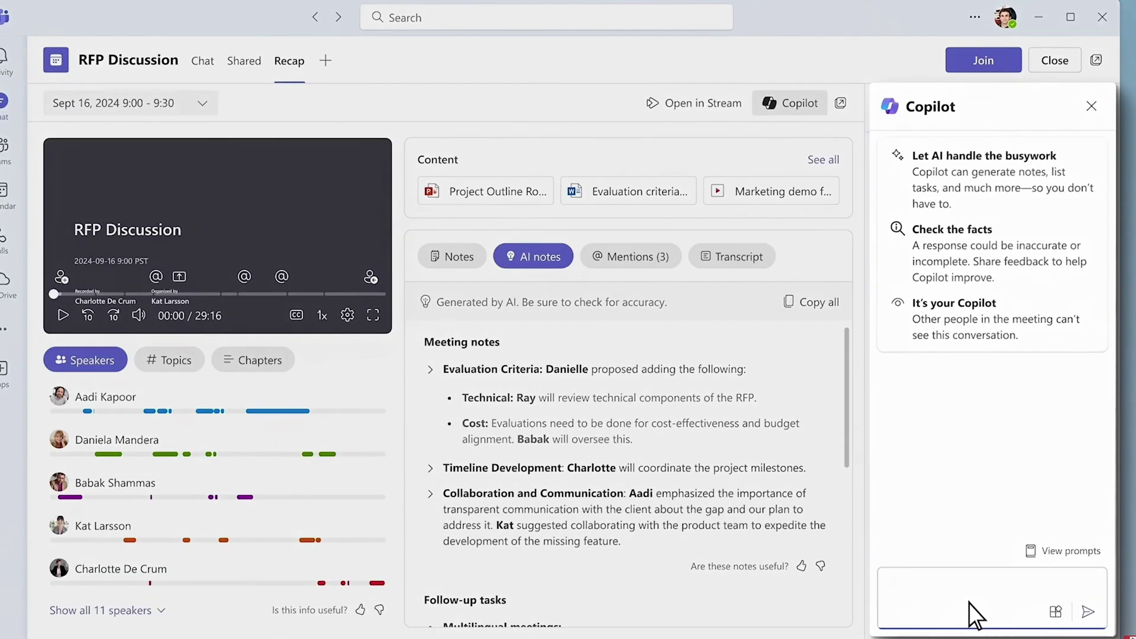
type("What are all the unresolved questions?")
left_click(1080, 596)
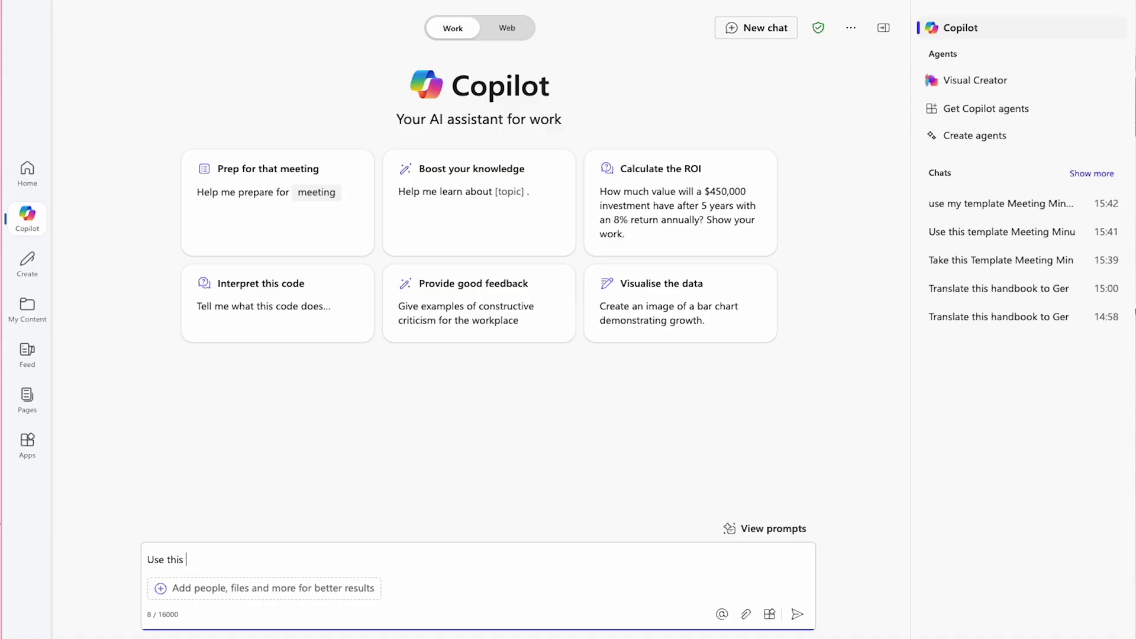
Send a minutes request attaching Meeting Minutes Template1.docx and the Draft TRANSCRIPT OF TEAM MEETING file.
type("/meeting")
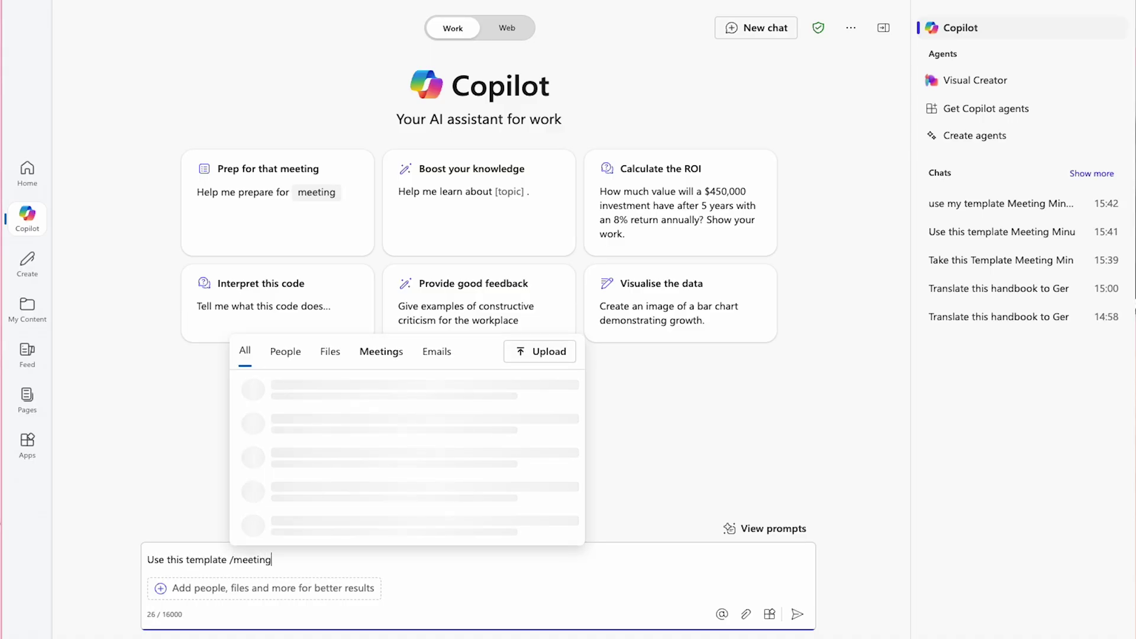
left_click(414, 492)
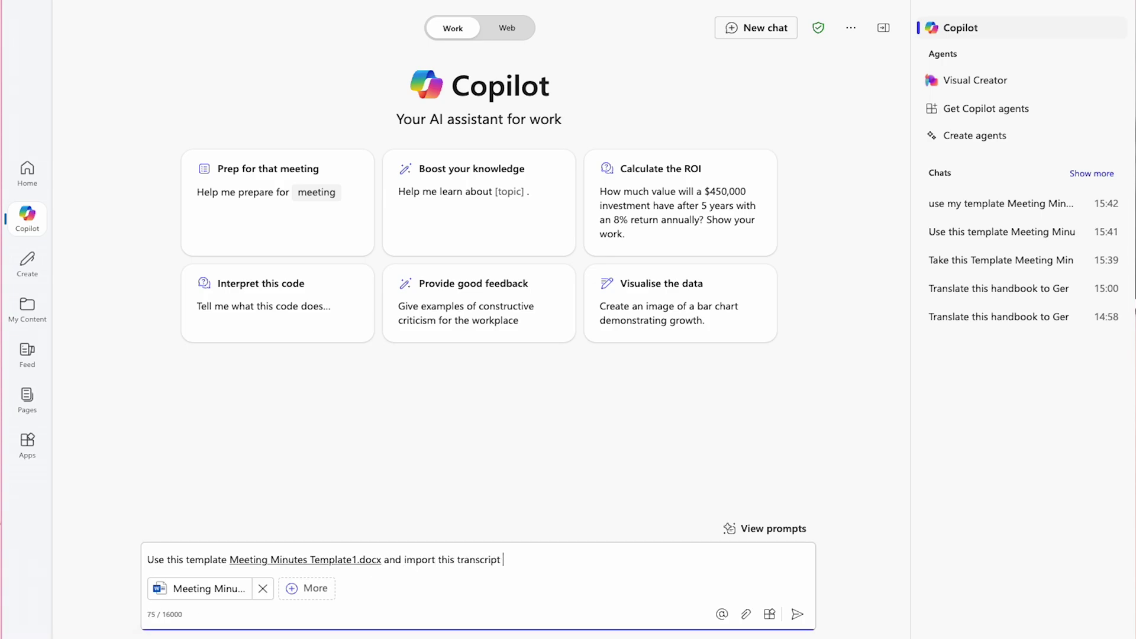
type("/trans")
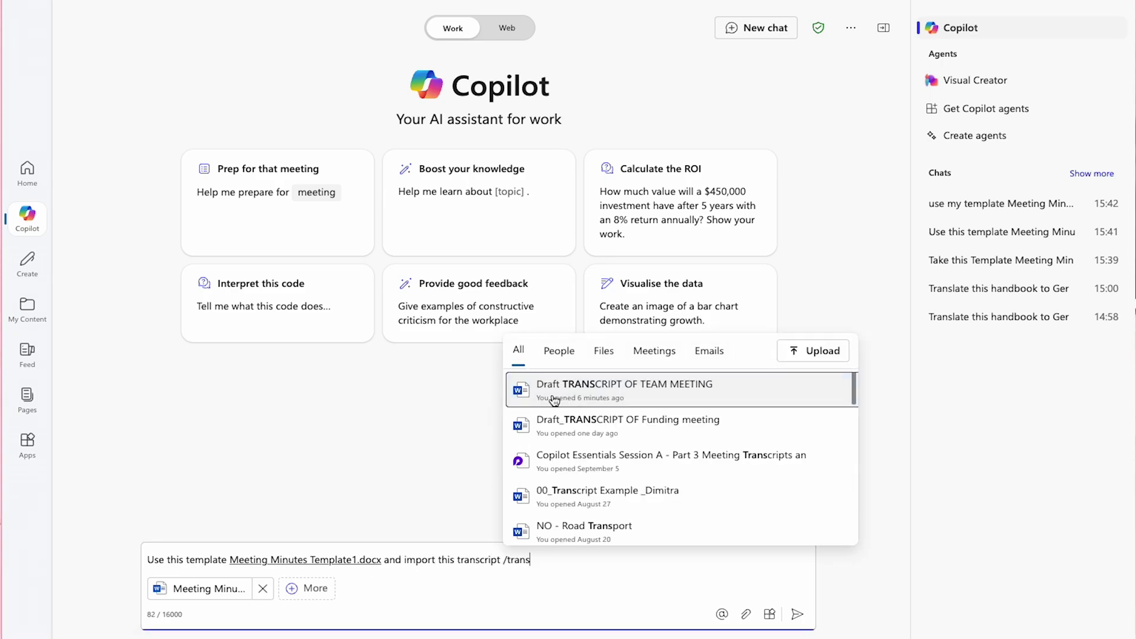
left_click(553, 400)
left_click(797, 614)
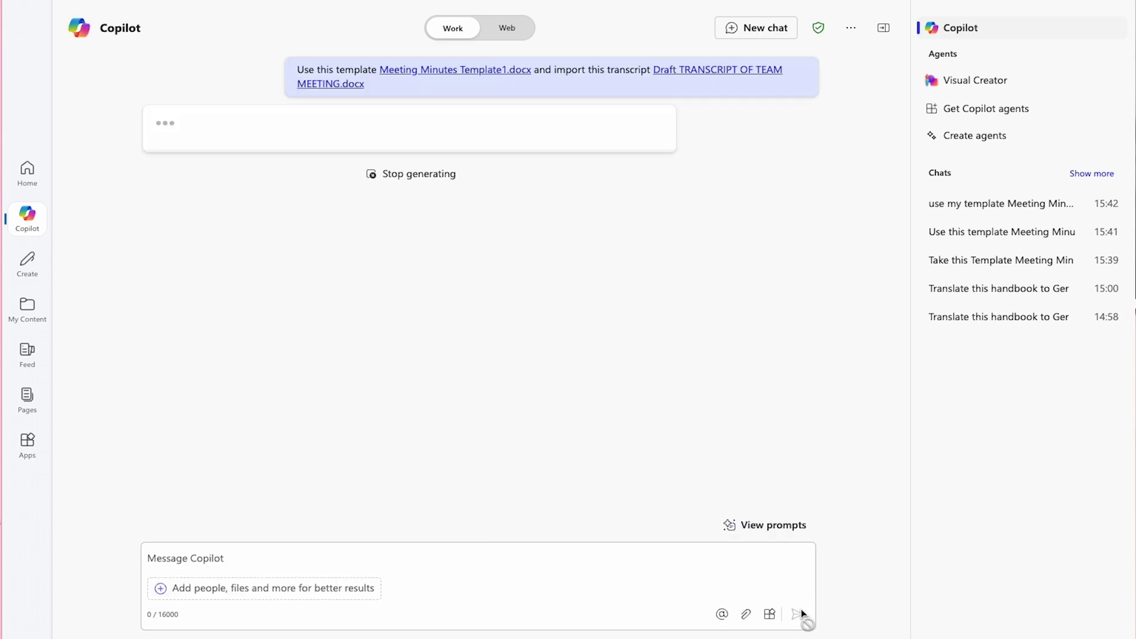